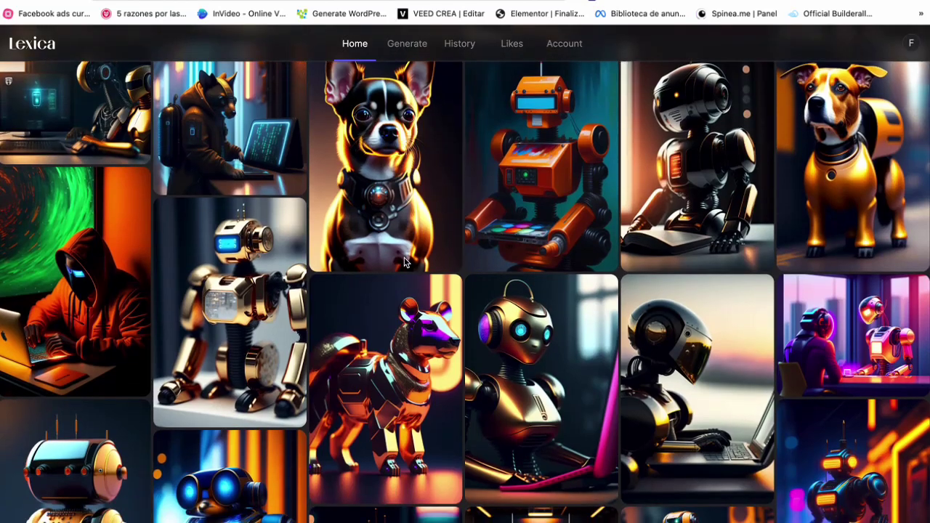
Step: Browse the robot and robot-dog images in the gallery for one to open
scroll(309, 248, "down", 3)
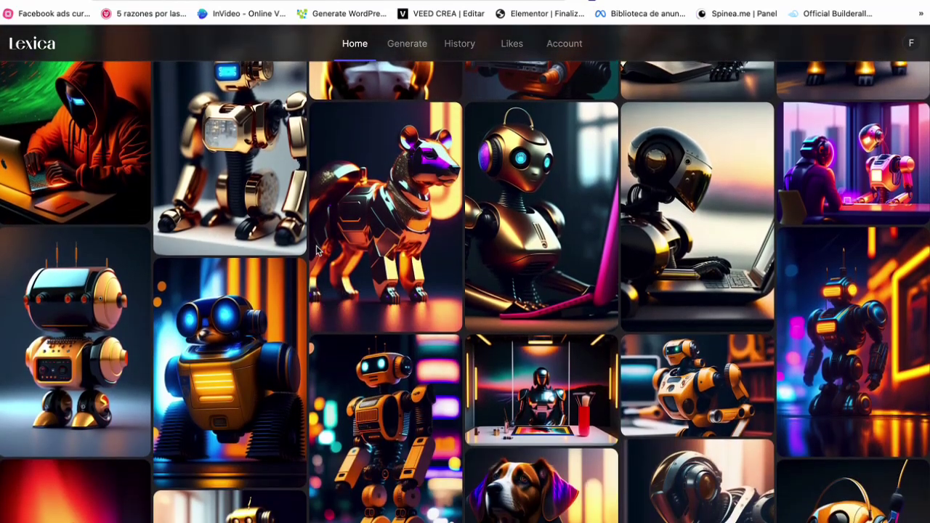
scroll(298, 248, "down", 3)
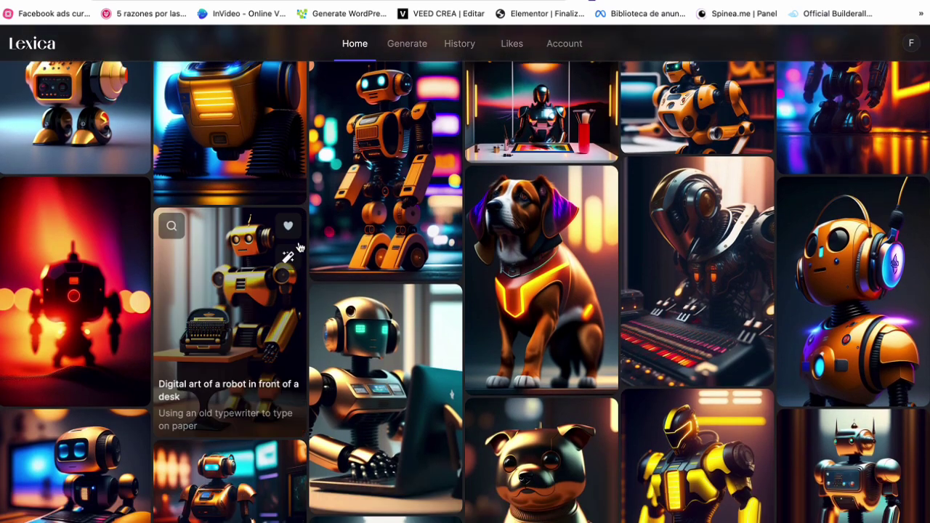
scroll(299, 242, "down", 1)
scroll(431, 285, "down", 2)
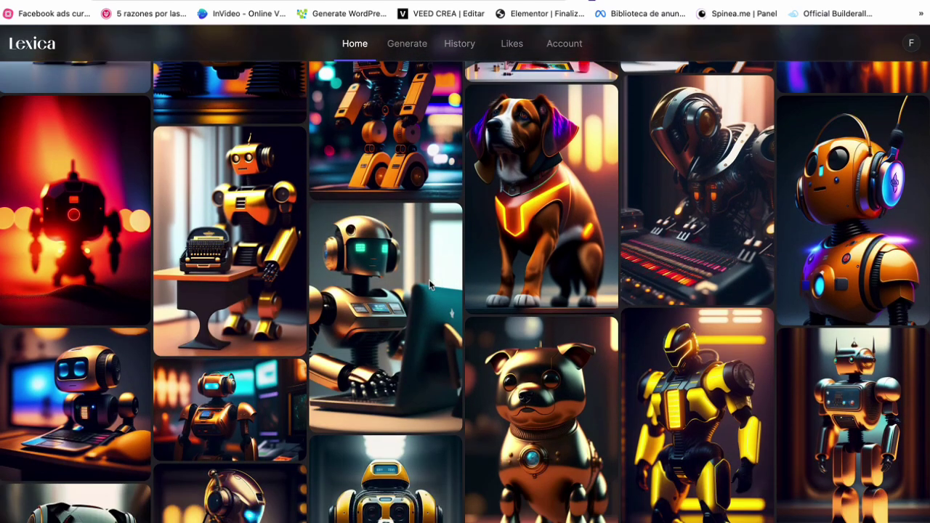
scroll(431, 285, "down", 1)
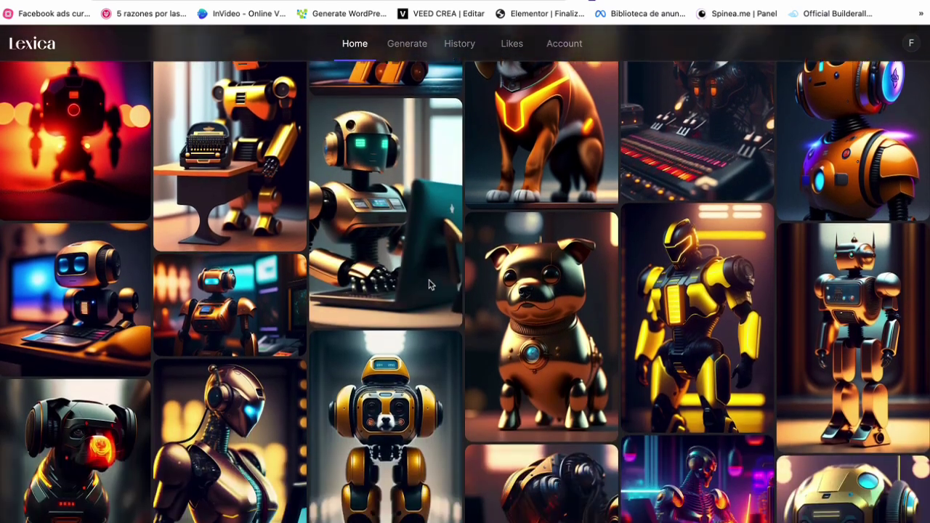
scroll(439, 286, "down", 4)
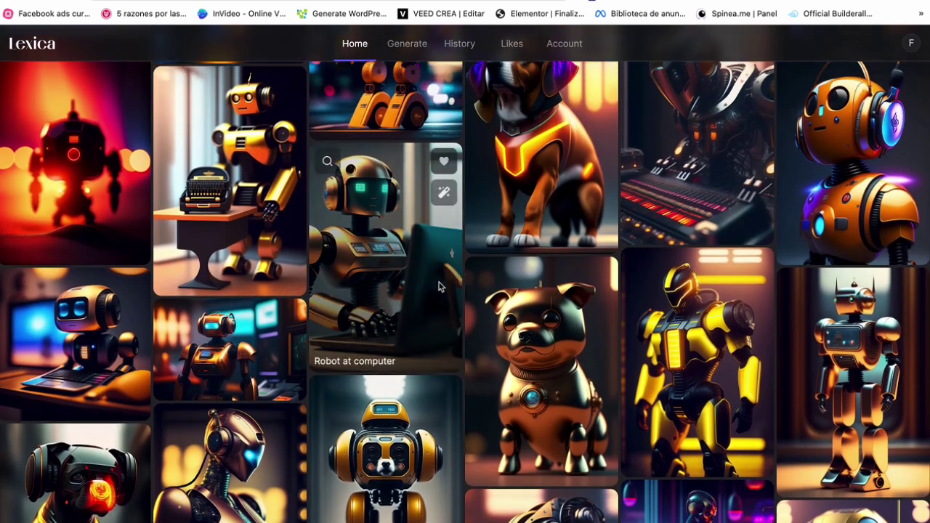
scroll(439, 286, "up", 5)
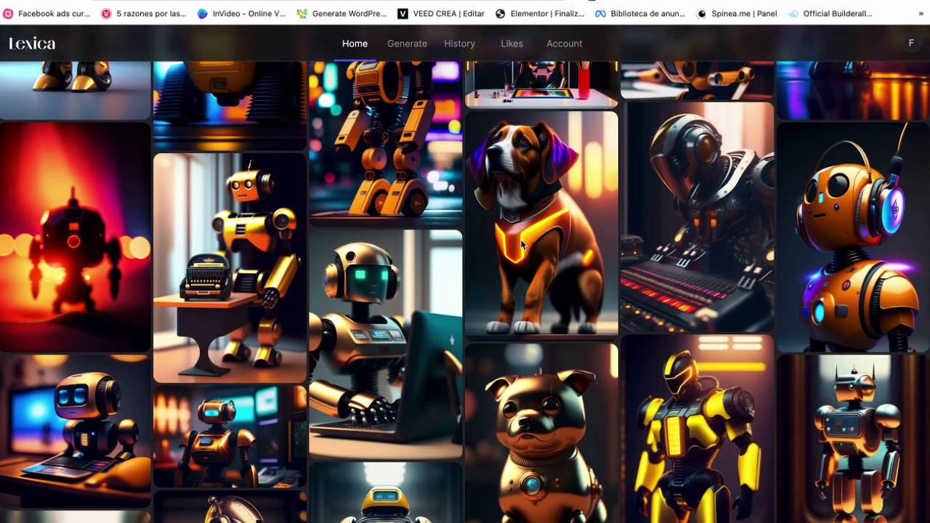
scroll(521, 239, "down", 5)
scroll(408, 229, "down", 5)
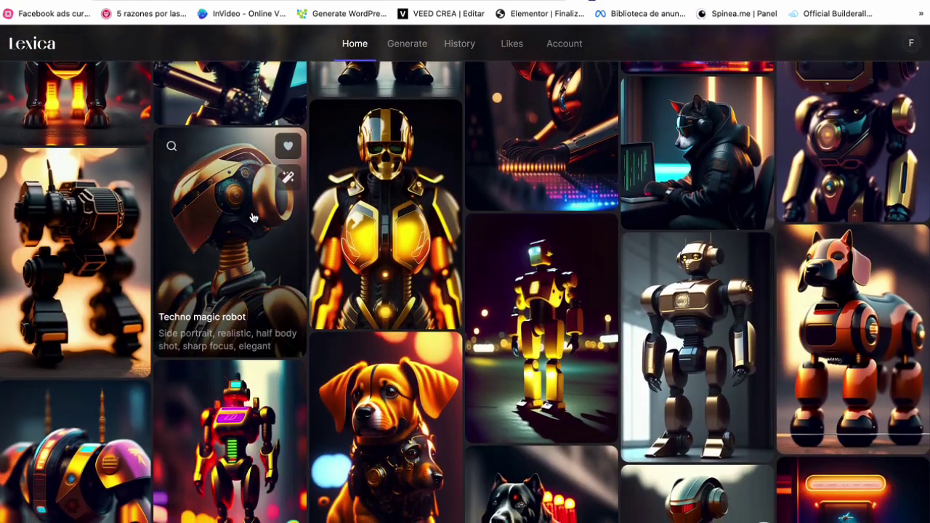
scroll(254, 212, "down", 3)
scroll(253, 211, "up", 4)
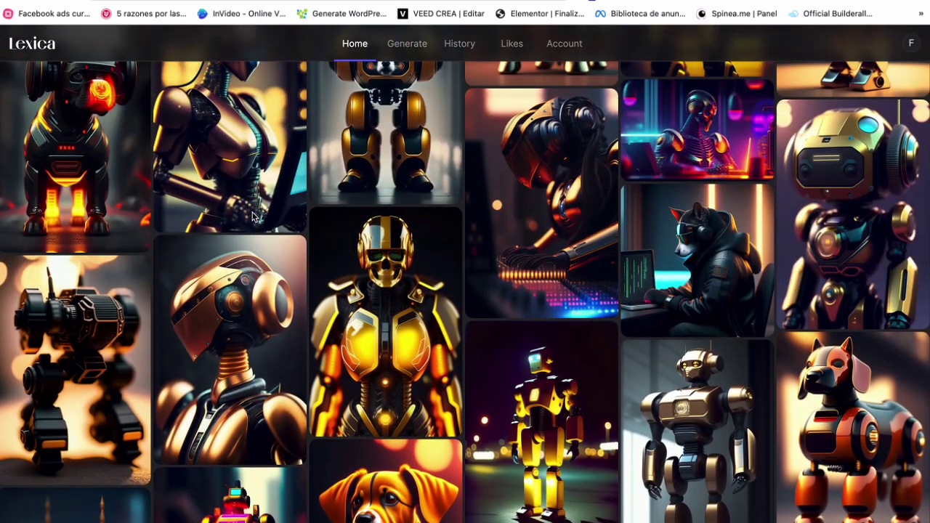
scroll(252, 212, "down", 9)
scroll(252, 216, "down", 8)
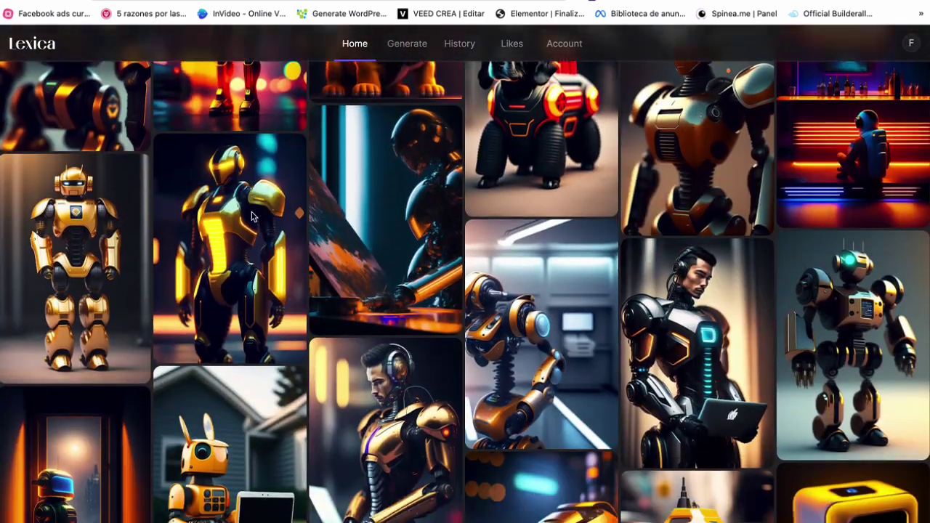
scroll(252, 216, "down", 7)
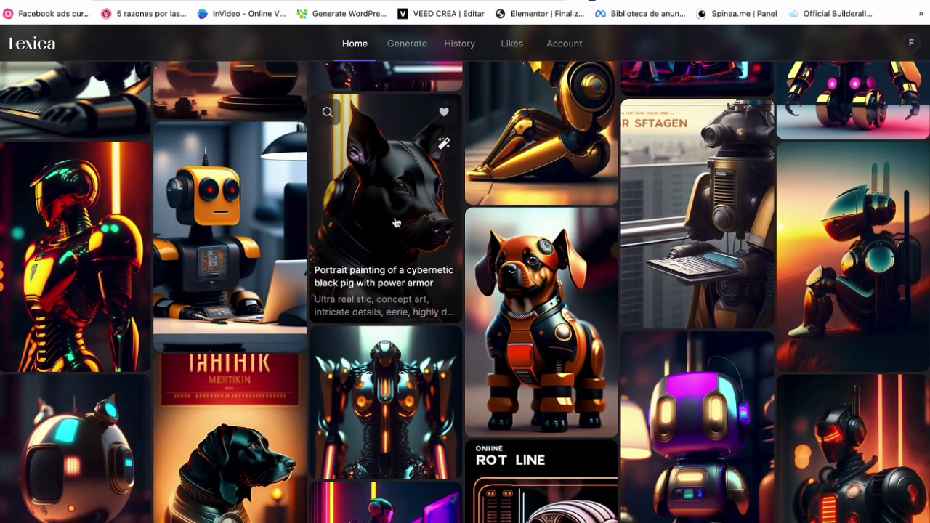
Step: Open the cybernetic black pig with power armor portrait and download the image
left_click(396, 222)
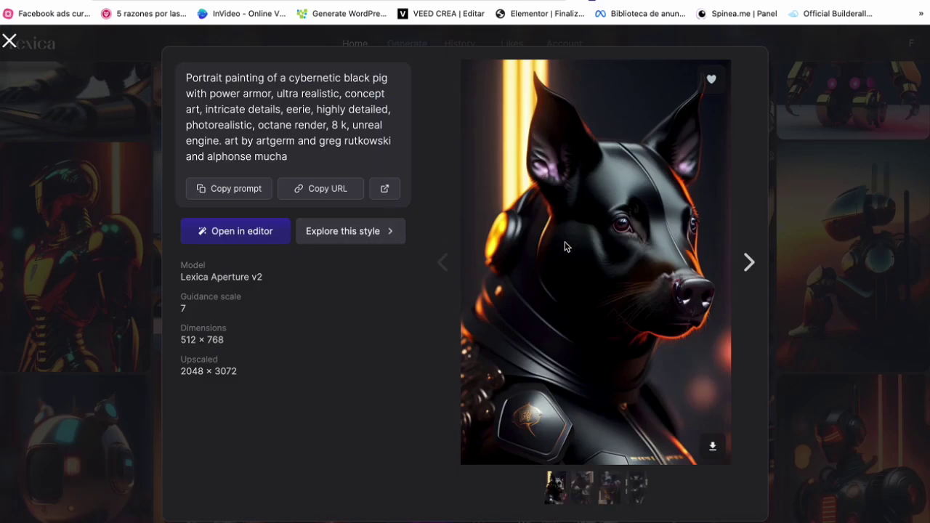
right_click(566, 247)
left_click(470, 307)
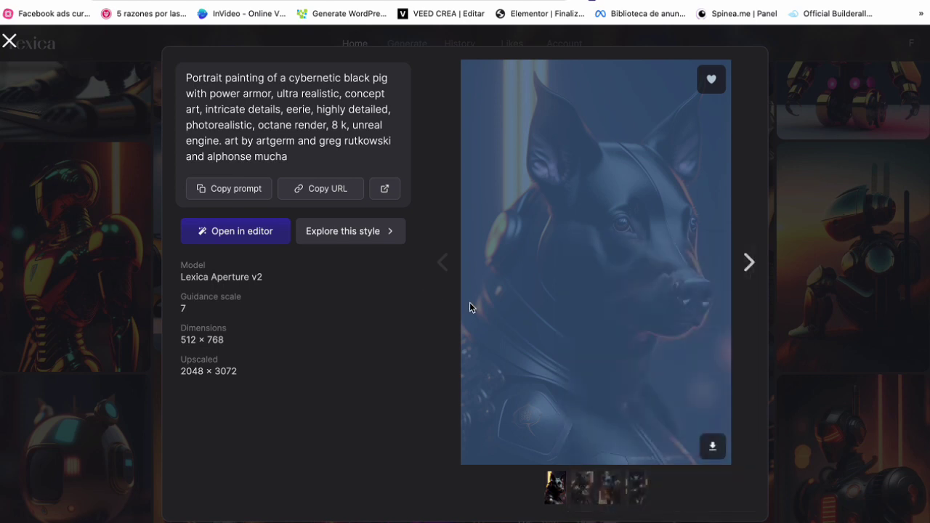
left_click(714, 448)
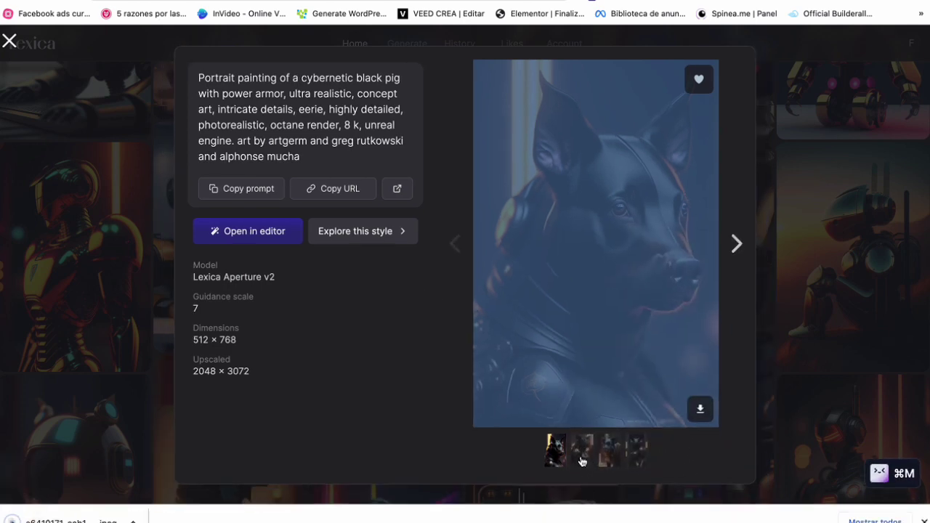
Step: View the other variations of the cybernetic black pig portrait and return to the first one
left_click(581, 461)
left_click(432, 415)
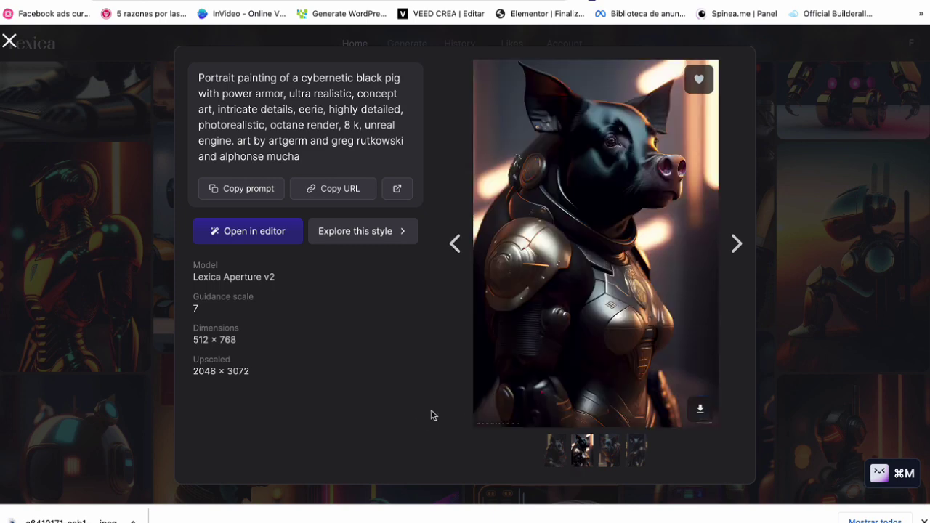
left_click(608, 464)
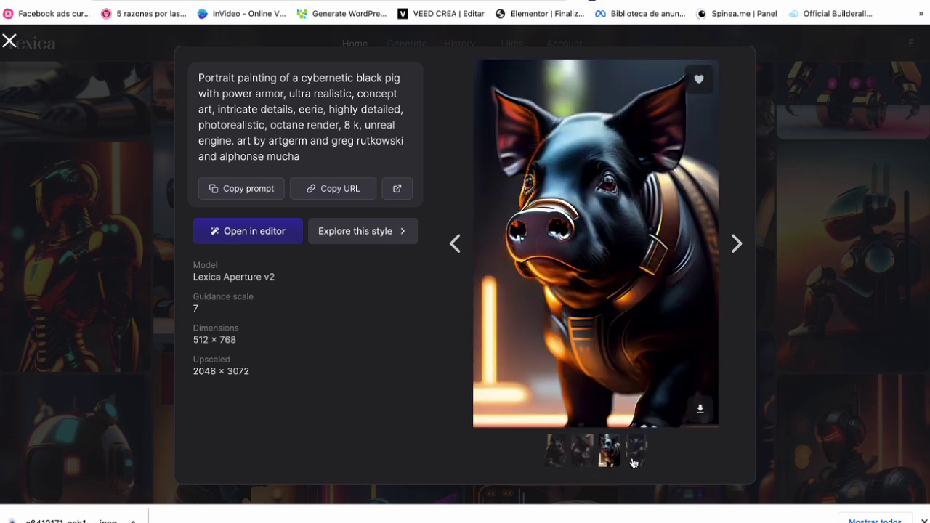
left_click(640, 462)
left_click(622, 462)
left_click(552, 455)
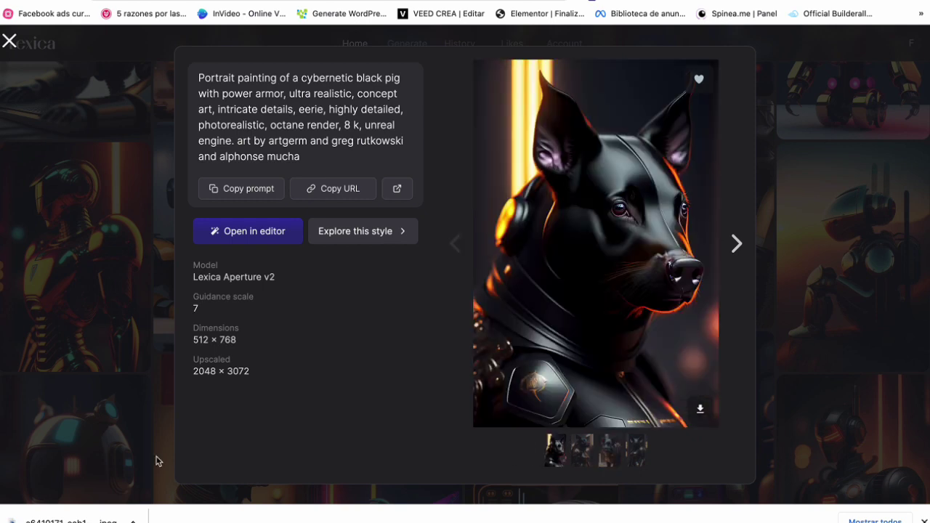
Step: Reveal the downloaded portrait in Finder and switch back to Chrome
right_click(35, 515)
left_click(73, 470)
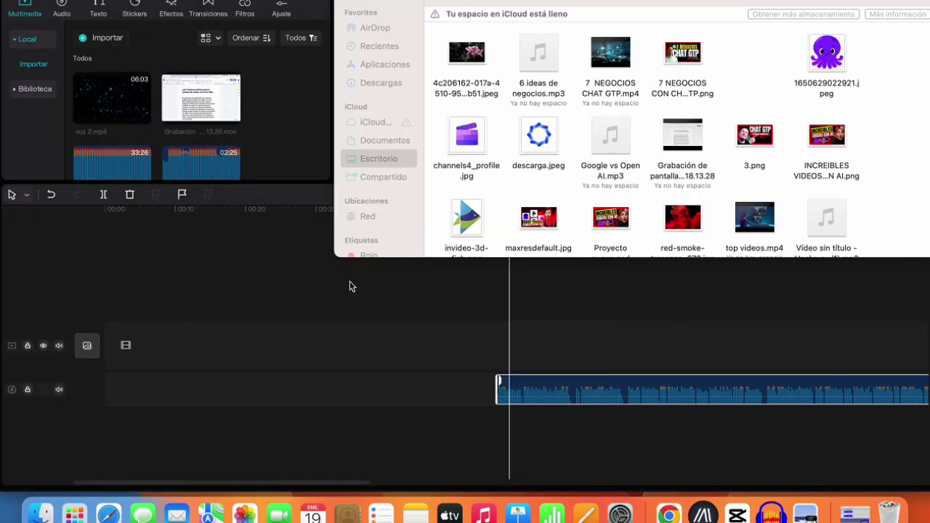
left_click(669, 515)
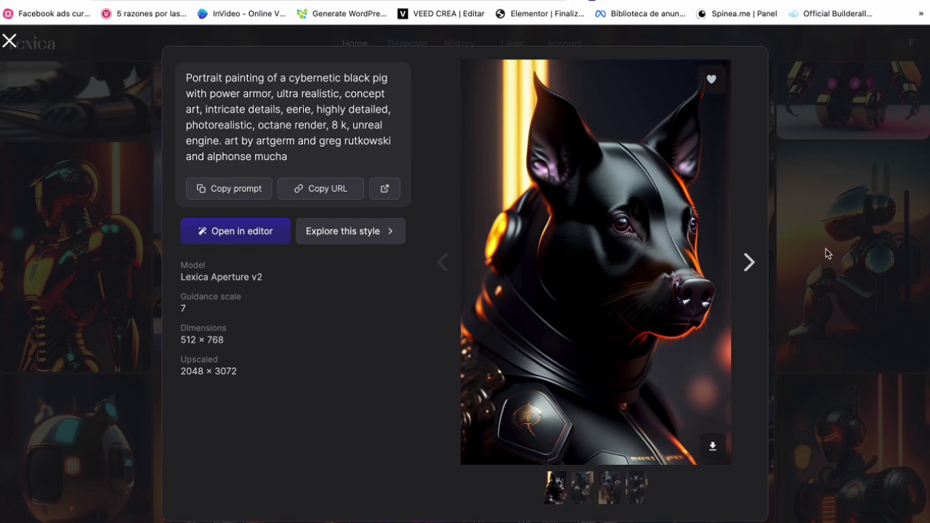
Step: Close the portrait's details and review the first images of the search results
left_click(825, 254)
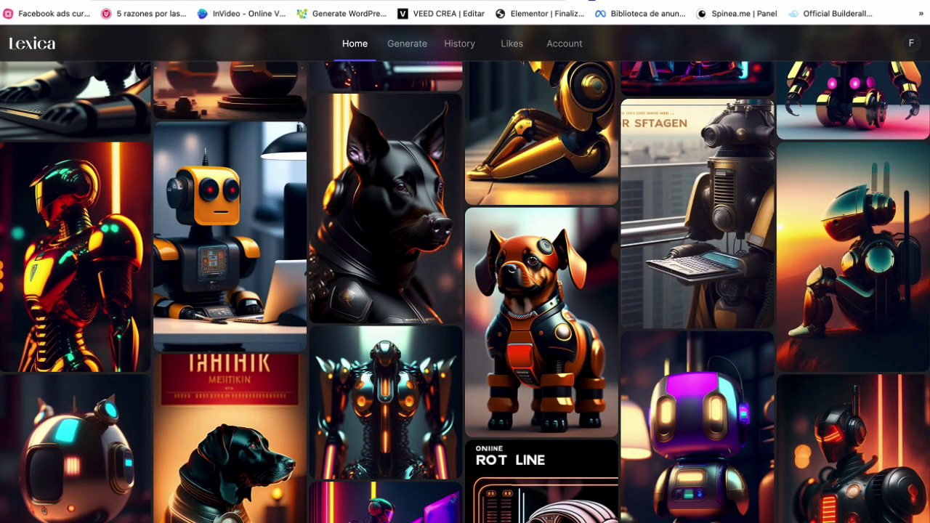
scroll(235, 209, "up", 15)
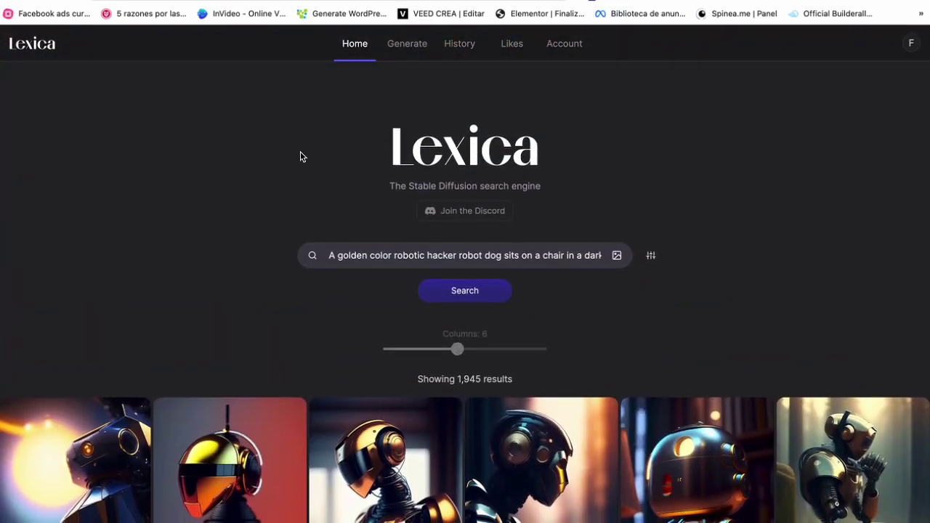
scroll(301, 157, "down", 5)
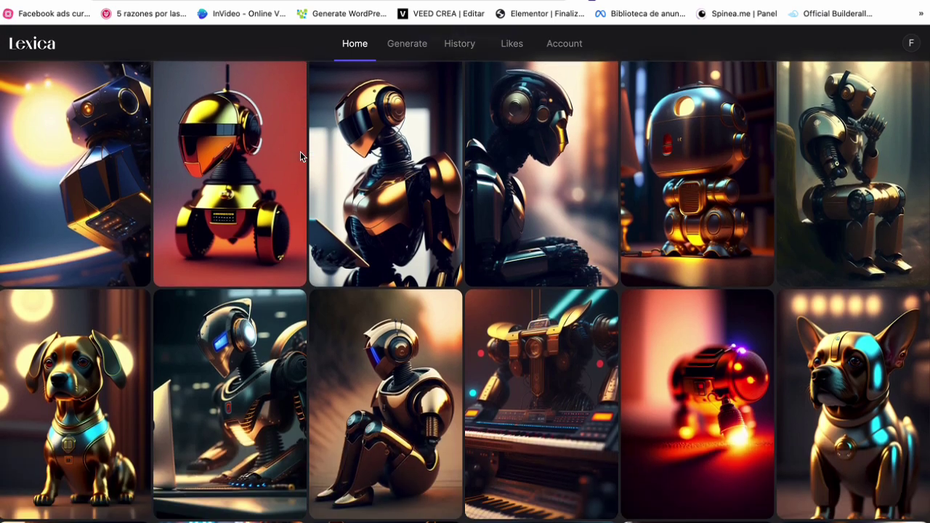
scroll(301, 156, "down", 3)
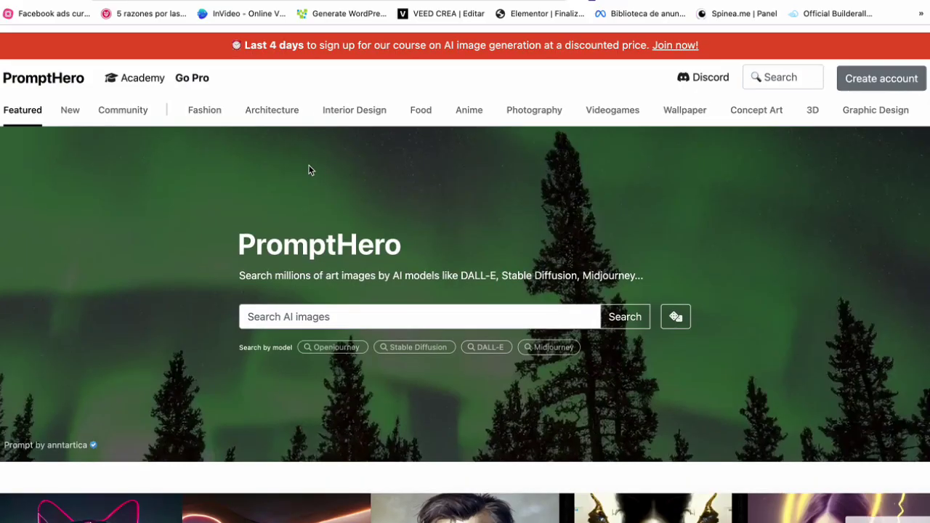
Step: Switch to PromptHero and open the neon robot cat image from the featured gallery
scroll(309, 166, "down", 6)
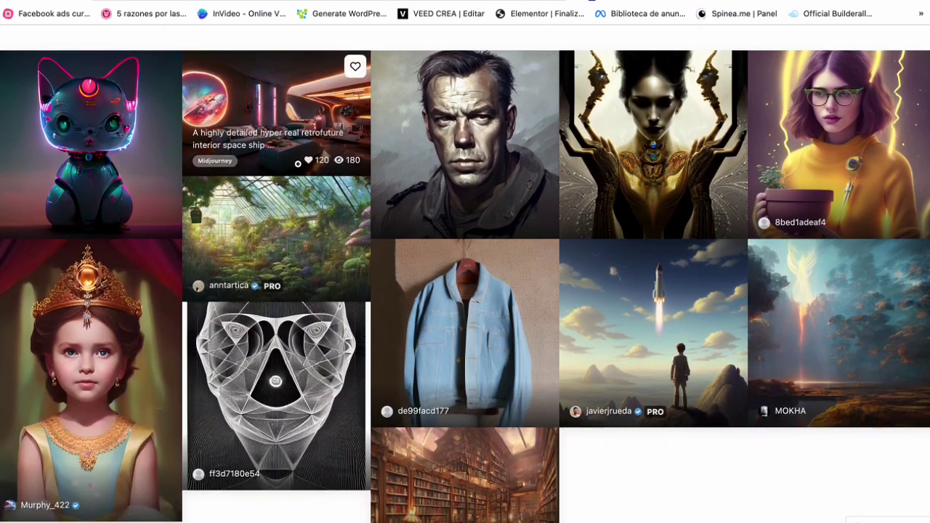
left_click(85, 145)
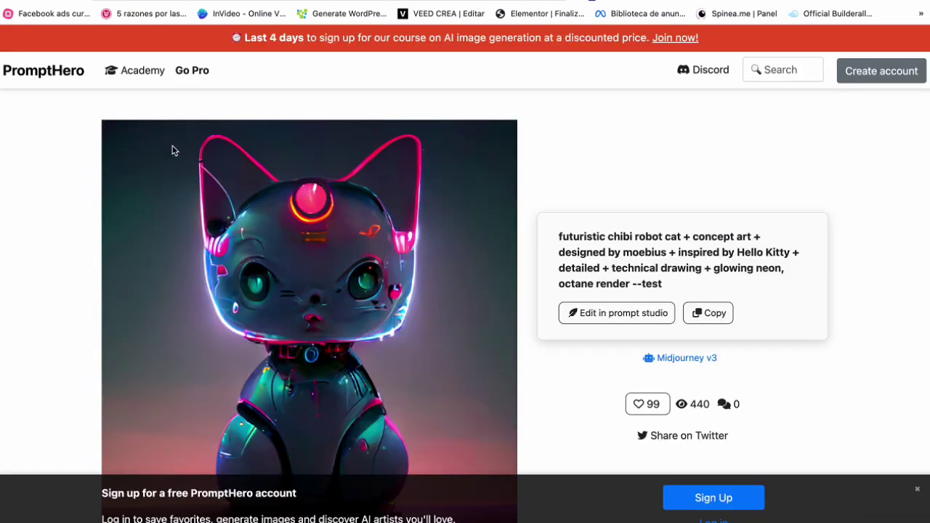
scroll(179, 153, "down", 3)
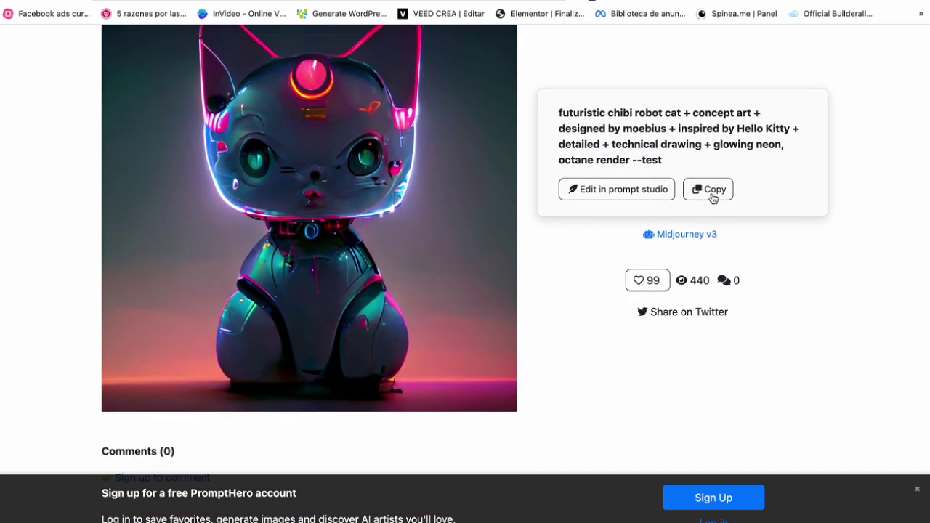
Step: Examine the futuristic chibi robot cat image together with its prompt text and model
left_click_drag(713, 153, 660, 148)
left_click(372, 161)
scroll(372, 162, "up", 1)
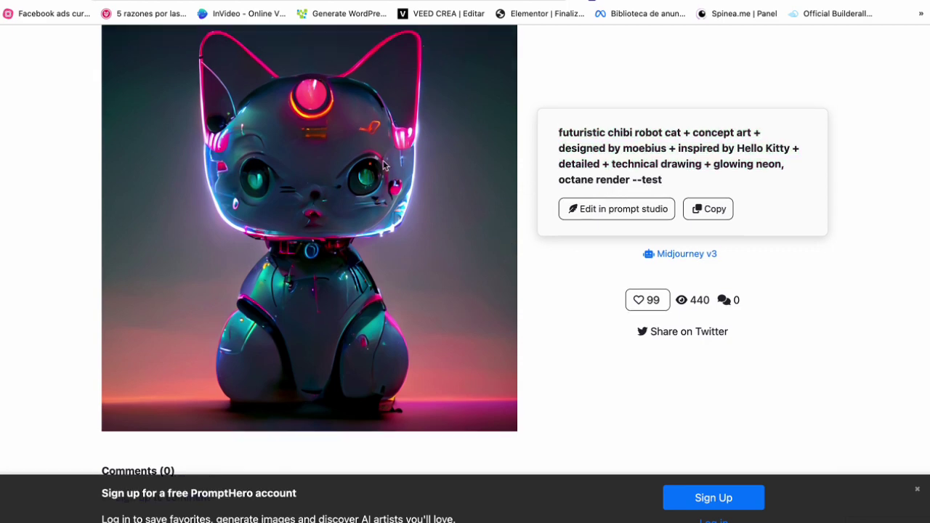
scroll(304, 151, "up", 1)
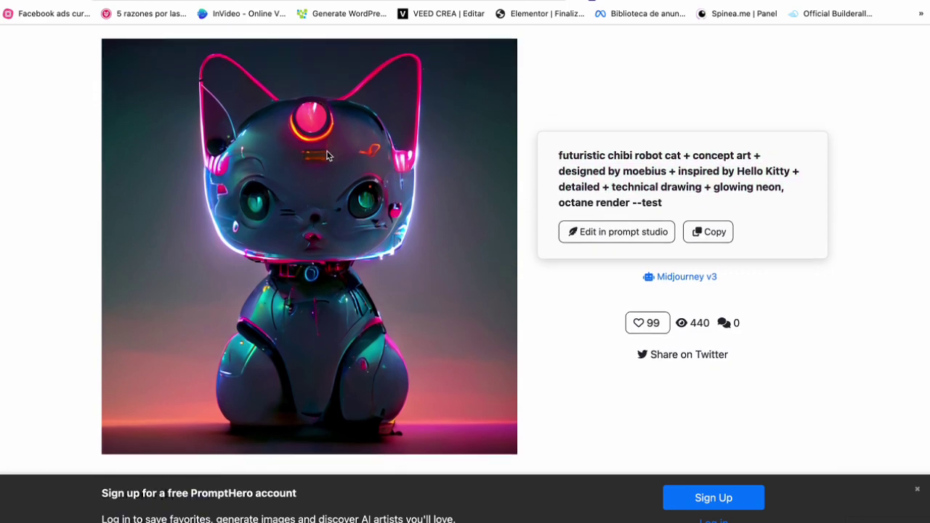
scroll(324, 149, "down", 3)
scroll(318, 150, "up", 1)
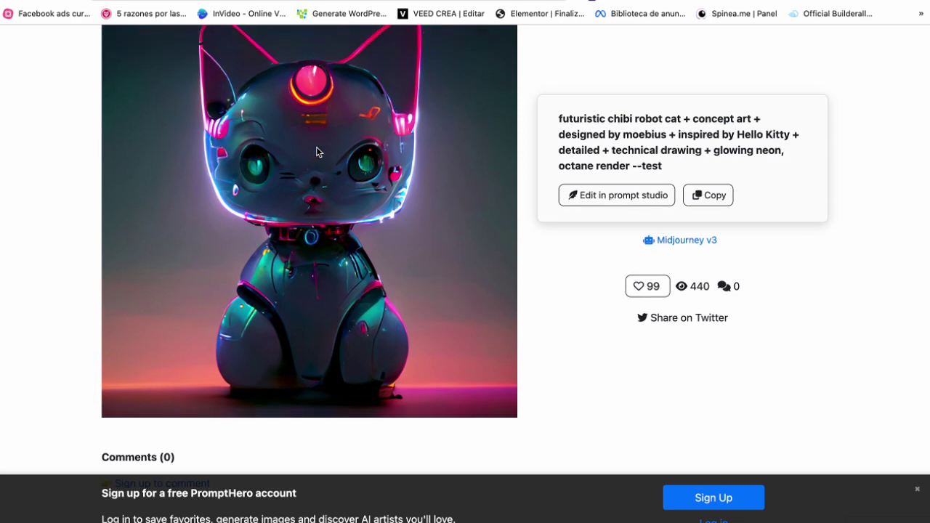
scroll(317, 152, "up", 2)
scroll(317, 152, "down", 1)
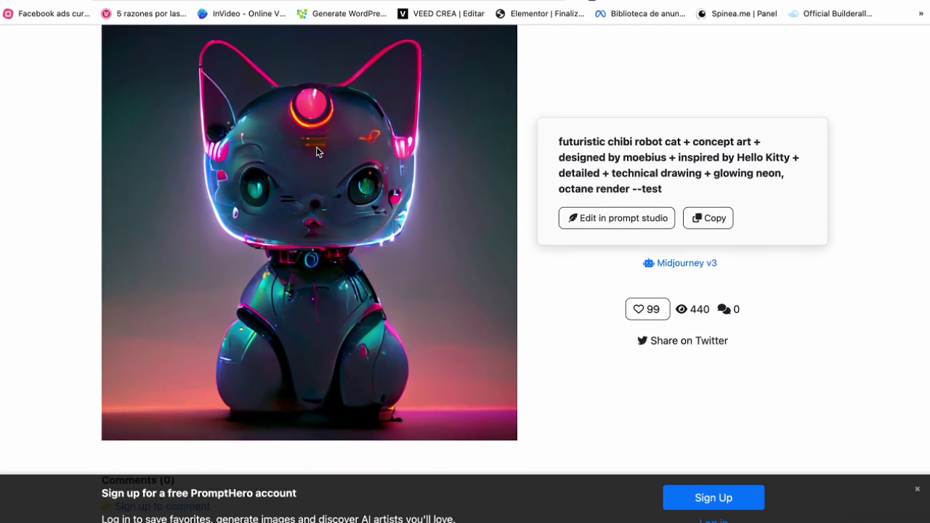
scroll(317, 151, "up", 3)
scroll(317, 151, "down", 3)
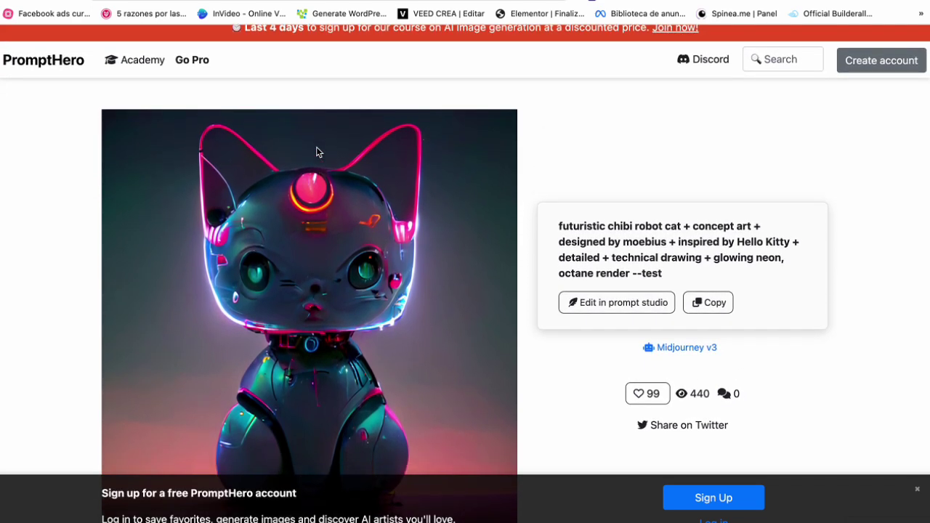
scroll(317, 151, "down", 1)
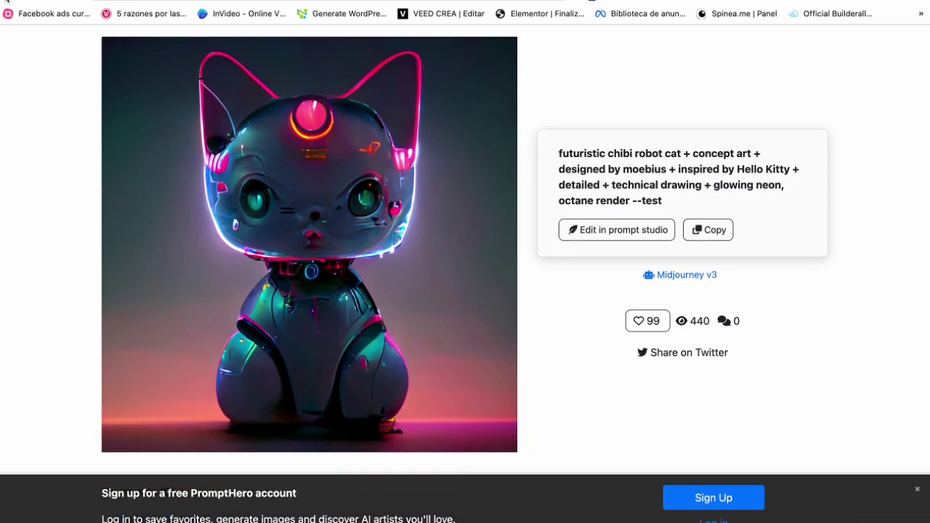
Step: Switch back to Lexica and look over the first search results and the search prompt above them
scroll(81, 134, "up", 3)
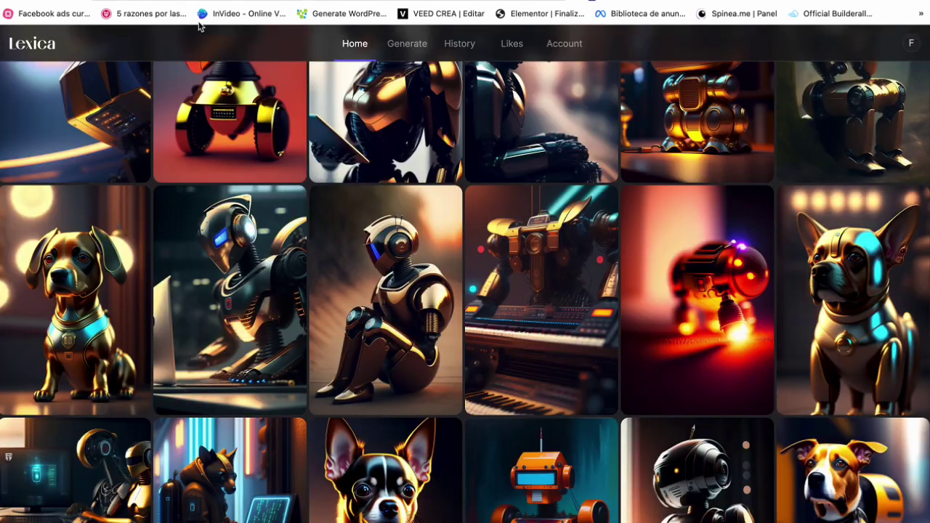
scroll(175, 145, "down", 3)
scroll(155, 202, "up", 7)
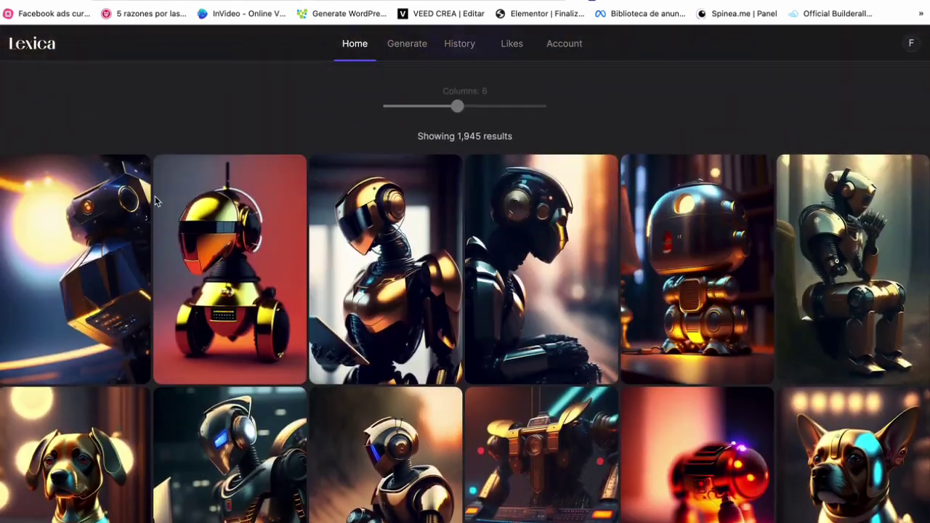
scroll(155, 201, "down", 3)
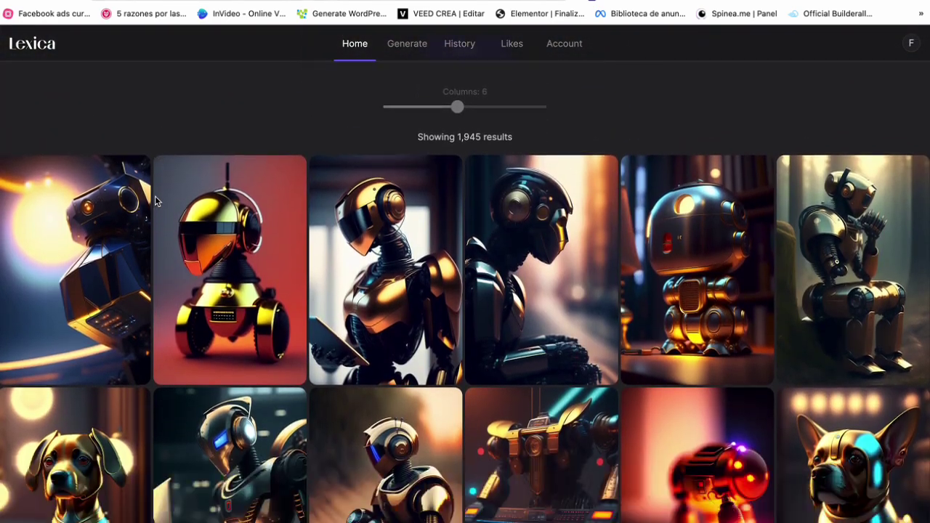
scroll(154, 196, "up", 5)
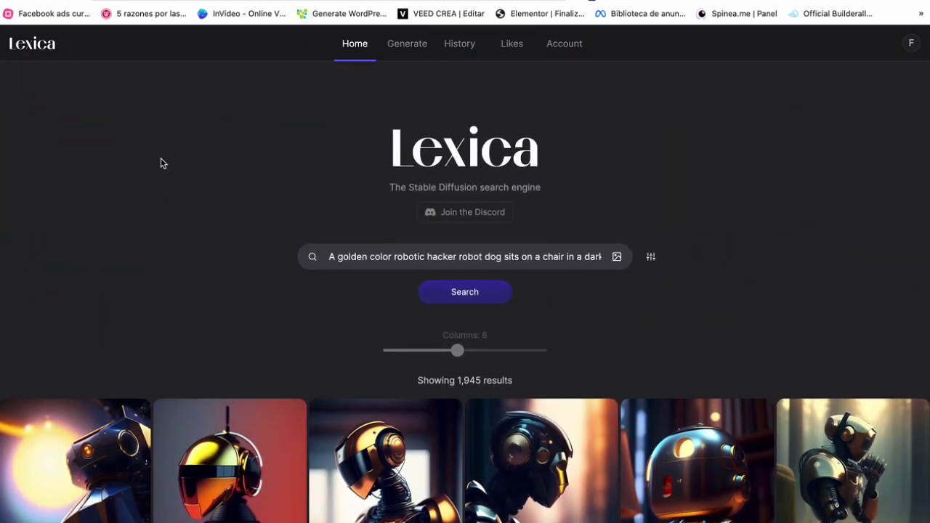
Step: Look over the robot images in the search results, and switch to Canva to view its home page
scroll(196, 148, "down", 3)
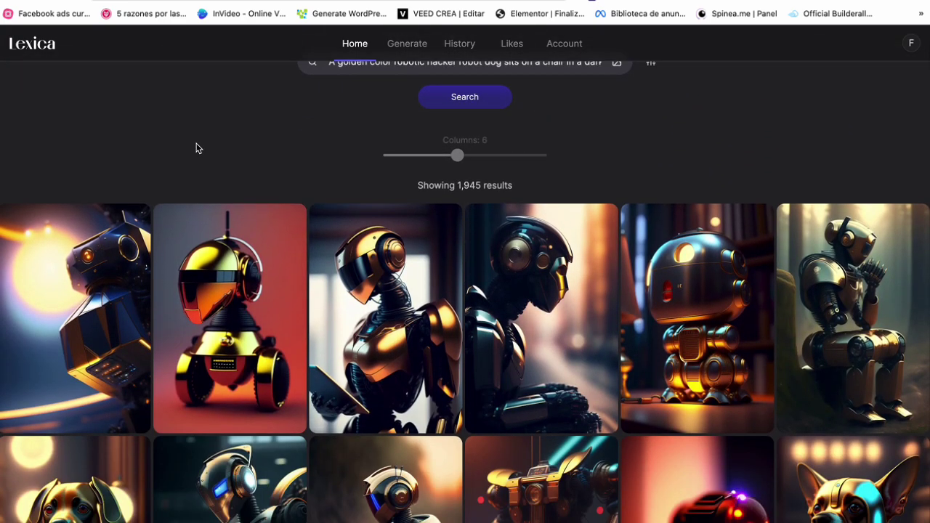
scroll(195, 149, "down", 5)
scroll(126, 35, "up", 7)
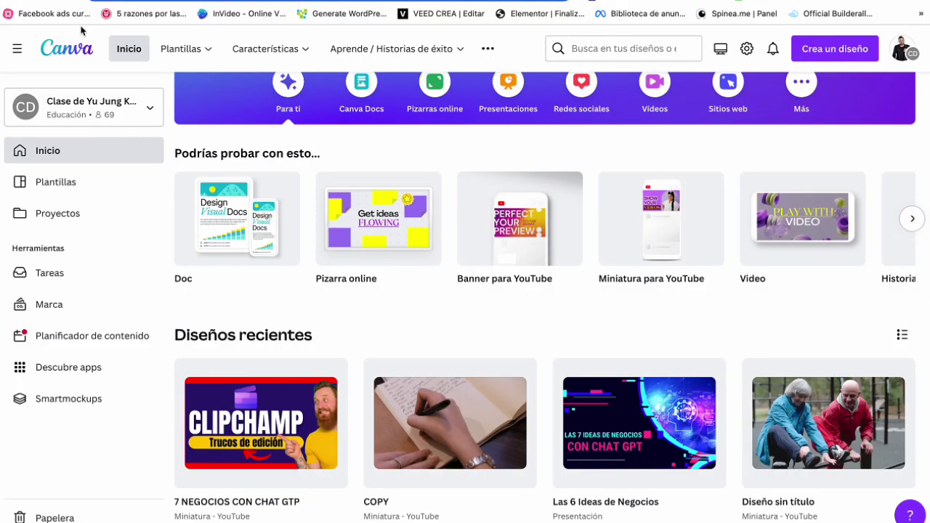
scroll(291, 225, "up", 3)
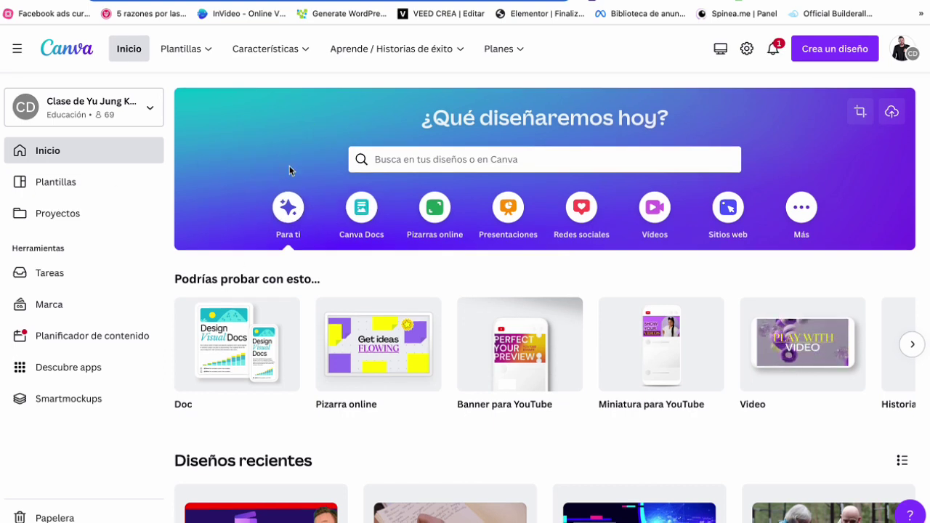
scroll(275, 158, "down", 1)
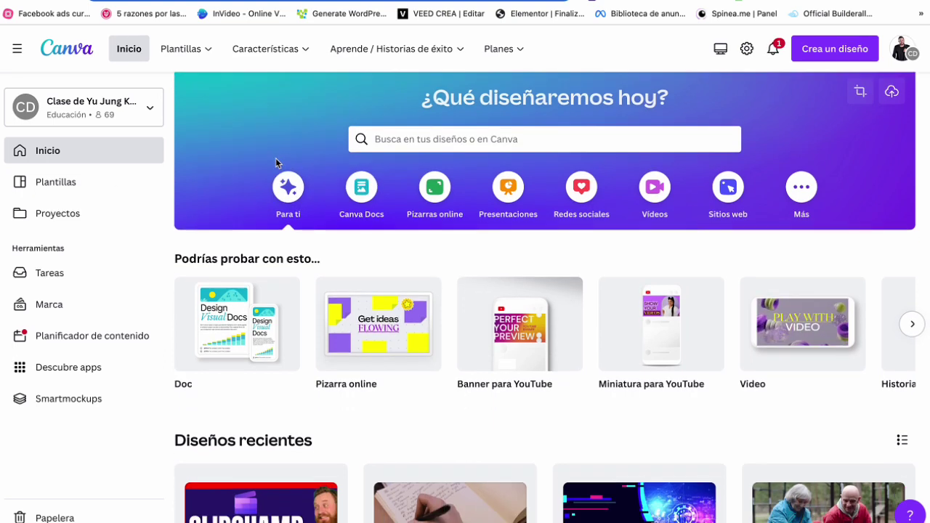
scroll(276, 158, "up", 1)
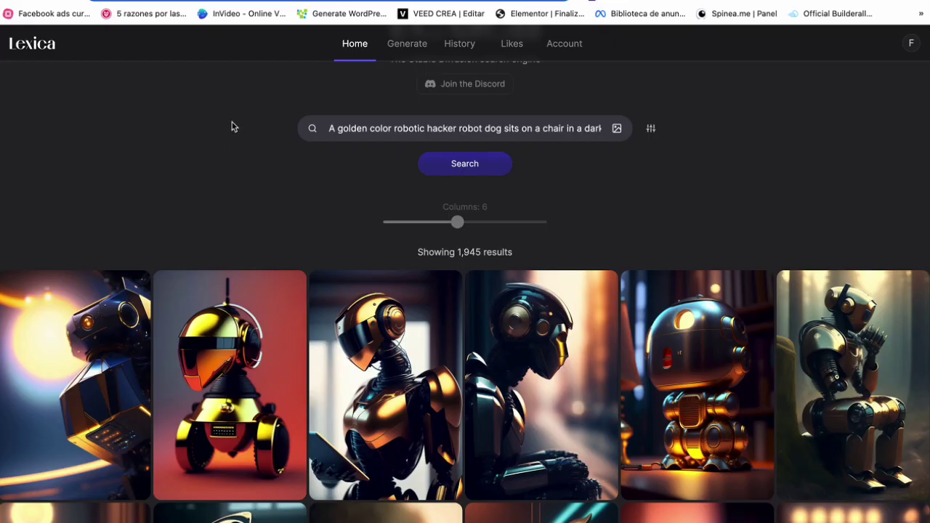
Step: Switch back to Lexica and generate images at 512 × 768 from the copied futuristic chibi robot cat prompt
left_click(395, 48)
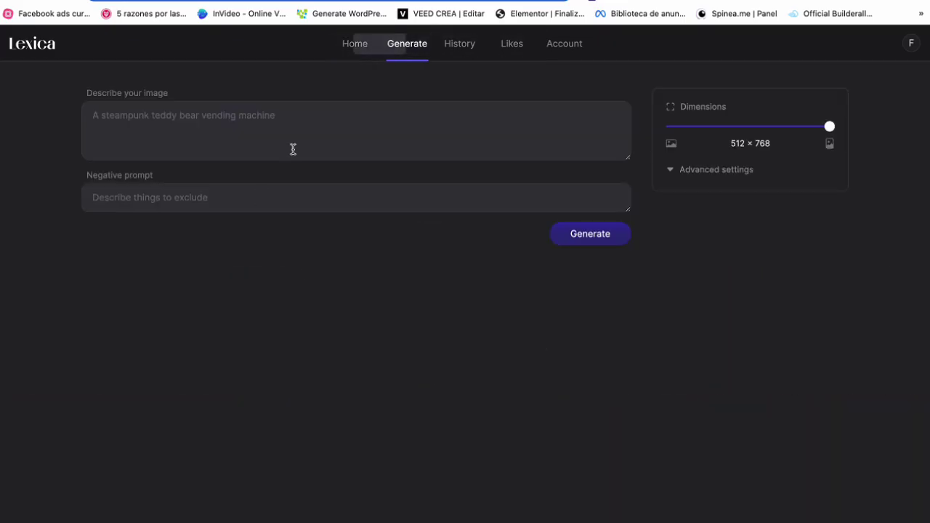
right_click(187, 119)
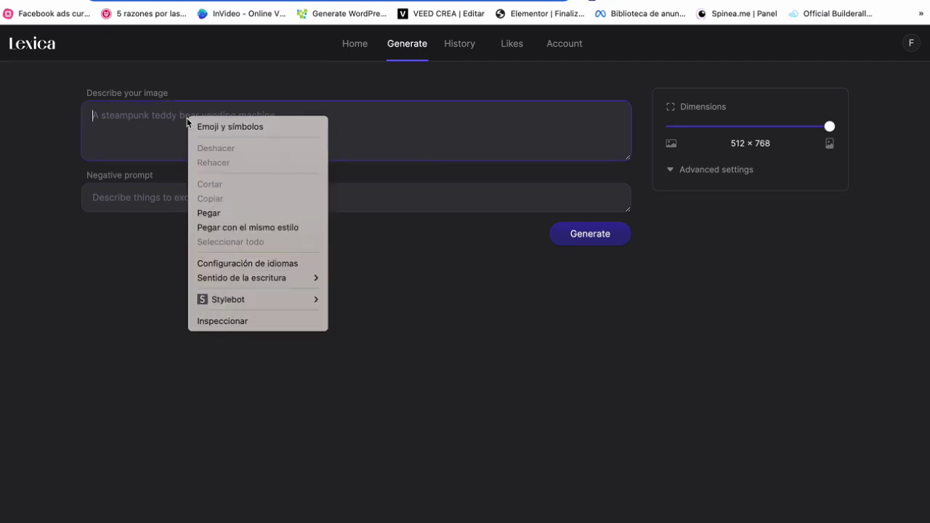
left_click(218, 213)
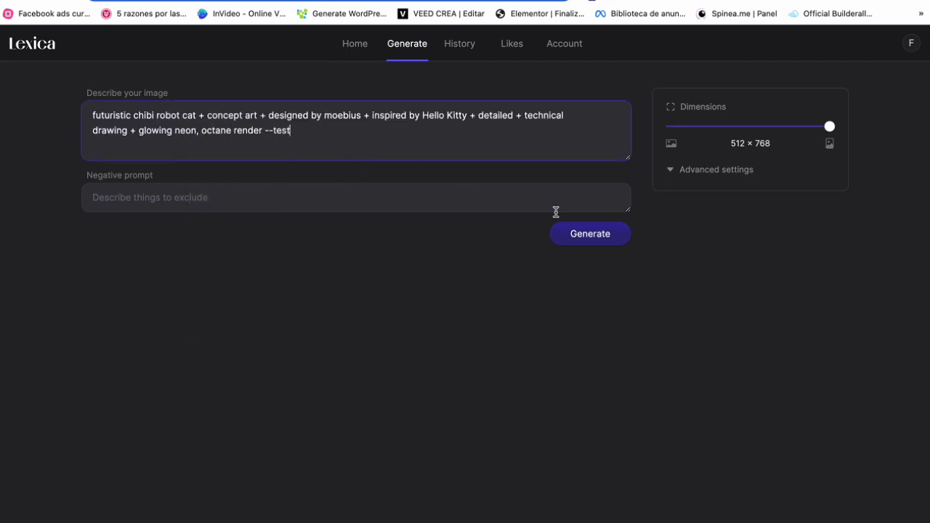
left_click(578, 233)
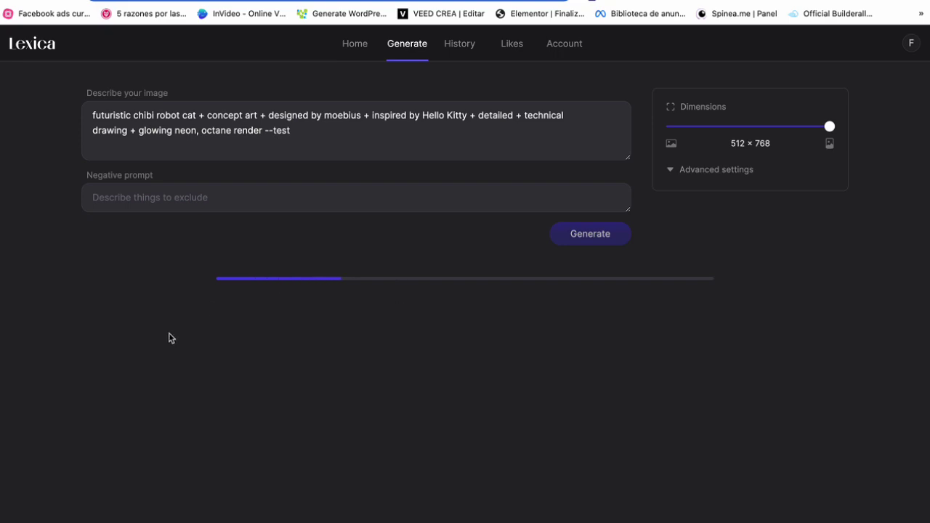
Step: Examine the generated robot cats, enlarging the white-and-gold one and the orange one
scroll(269, 336, "down", 3)
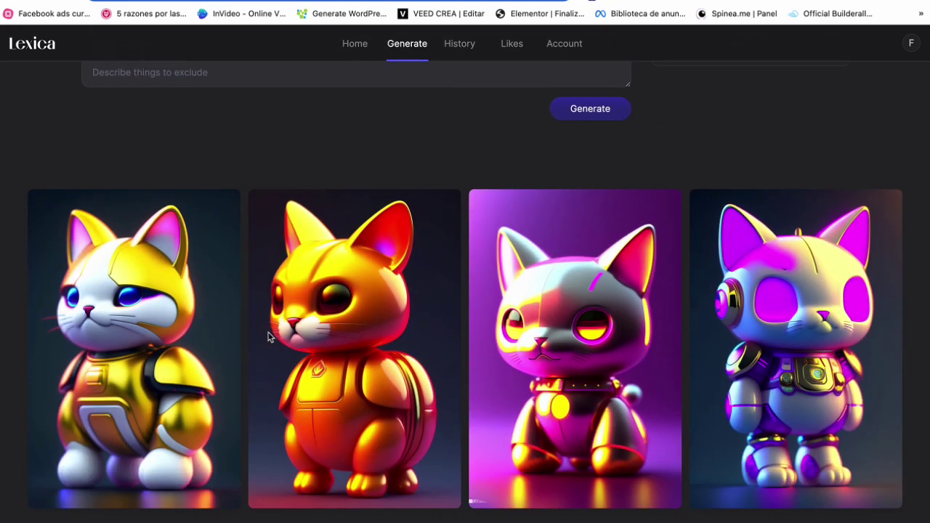
scroll(266, 333, "down", 2)
mouse_move(258, 330)
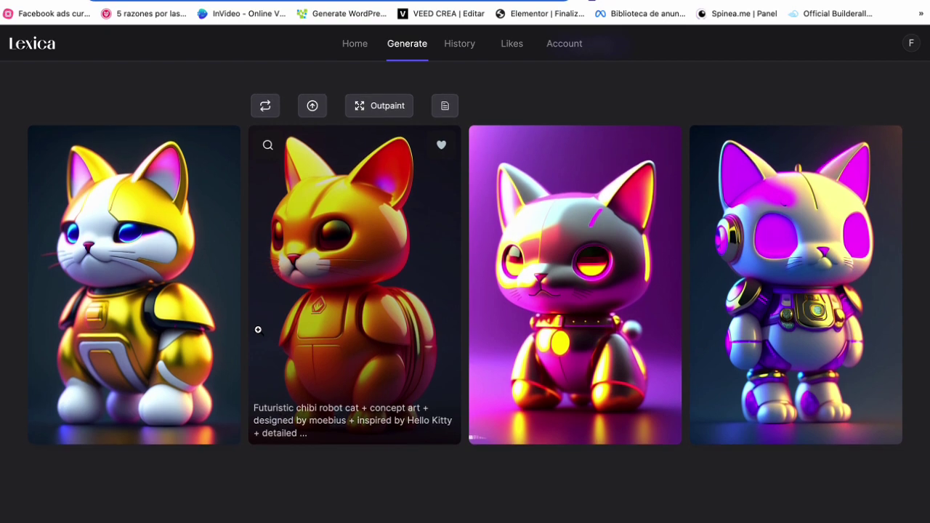
scroll(258, 329, "up", 1)
scroll(258, 329, "down", 1)
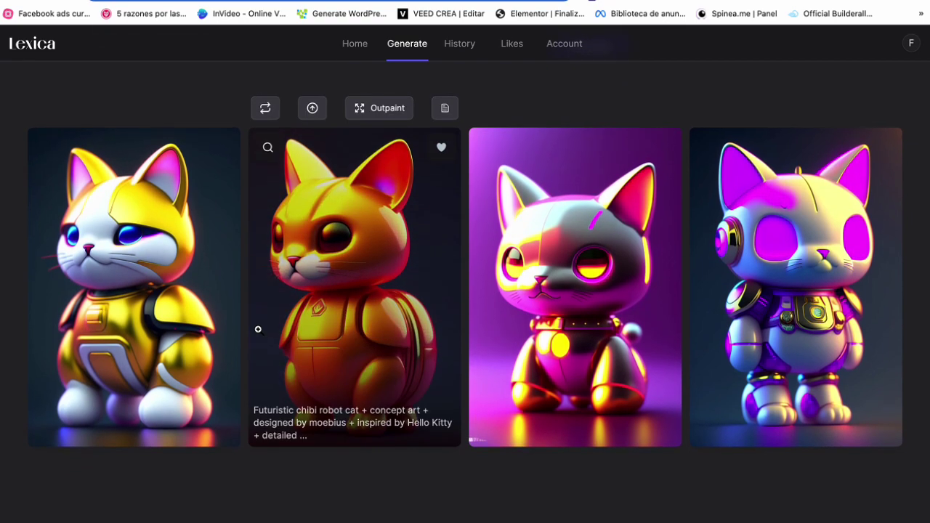
left_click(191, 323)
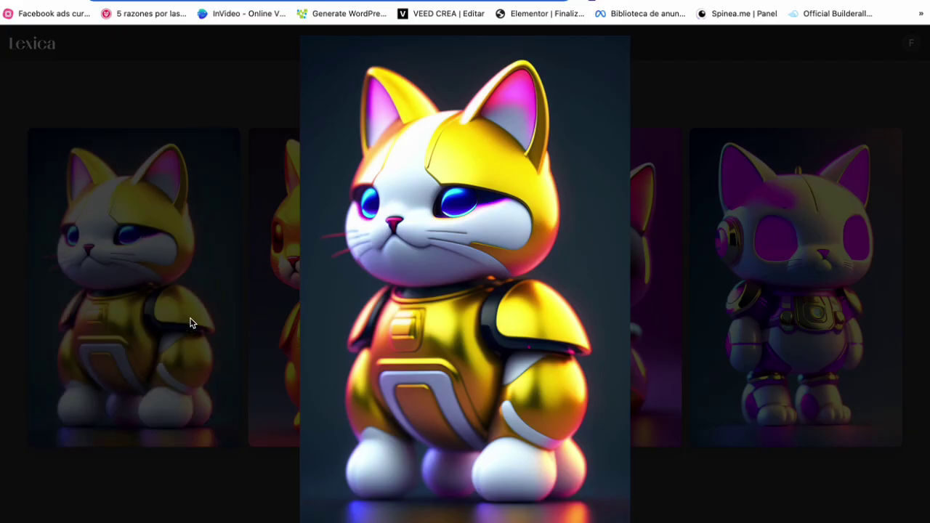
left_click(298, 314)
left_click(297, 312)
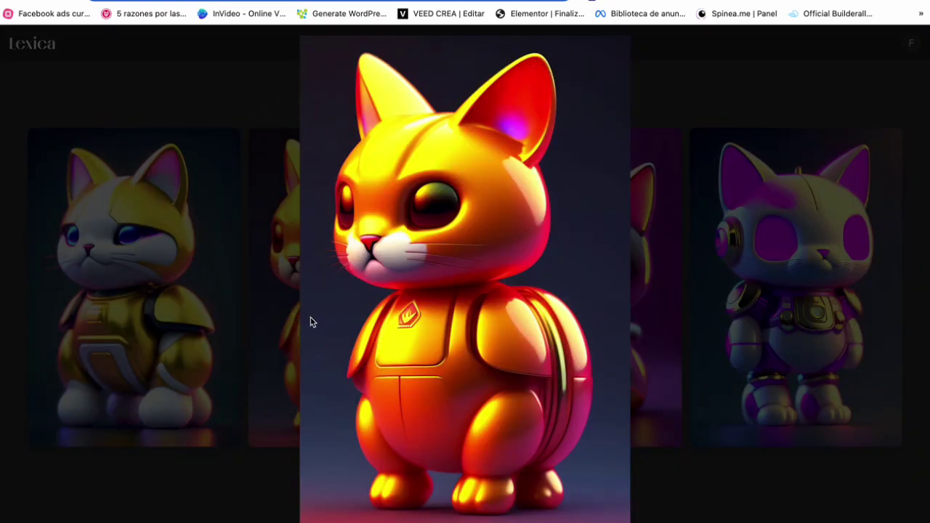
left_click(357, 320)
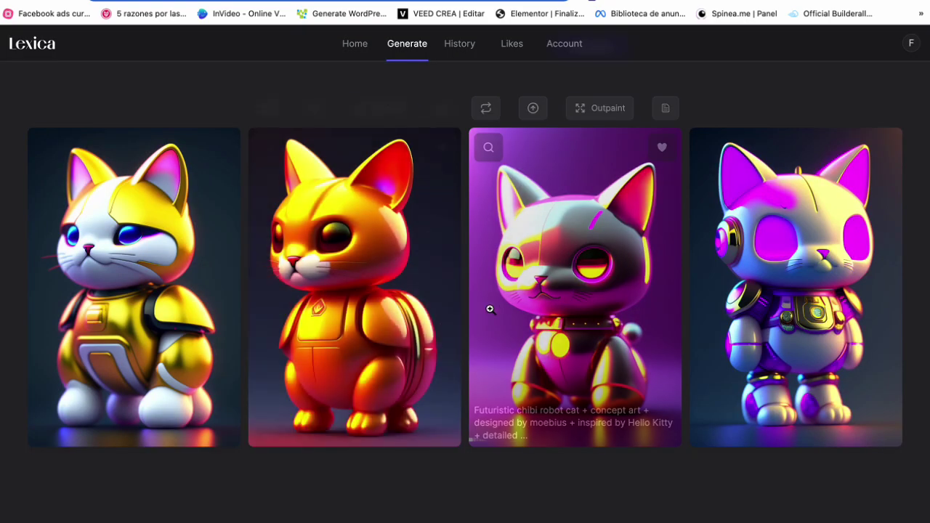
Step: Enlarge the generated cat with the purple background and save the image to the Escritorio folder
left_click(501, 309)
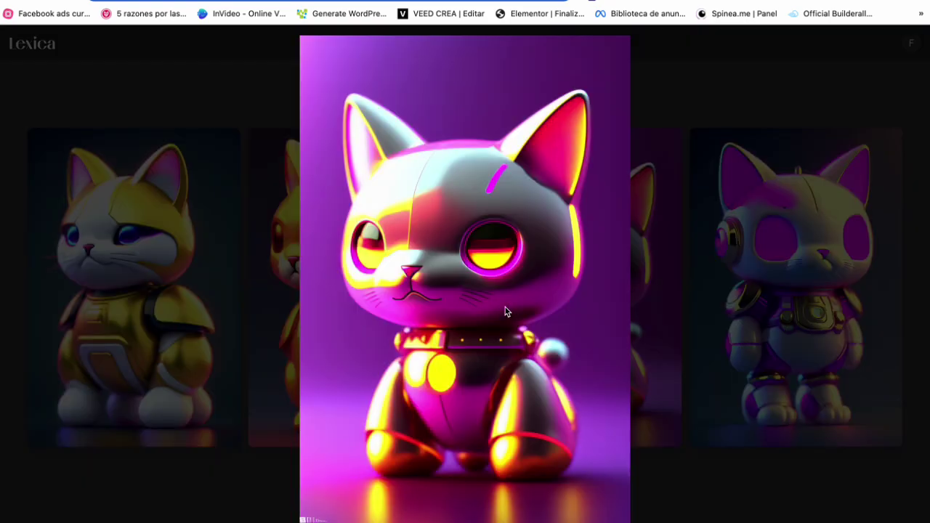
left_click(287, 276)
left_click(484, 276)
right_click(484, 273)
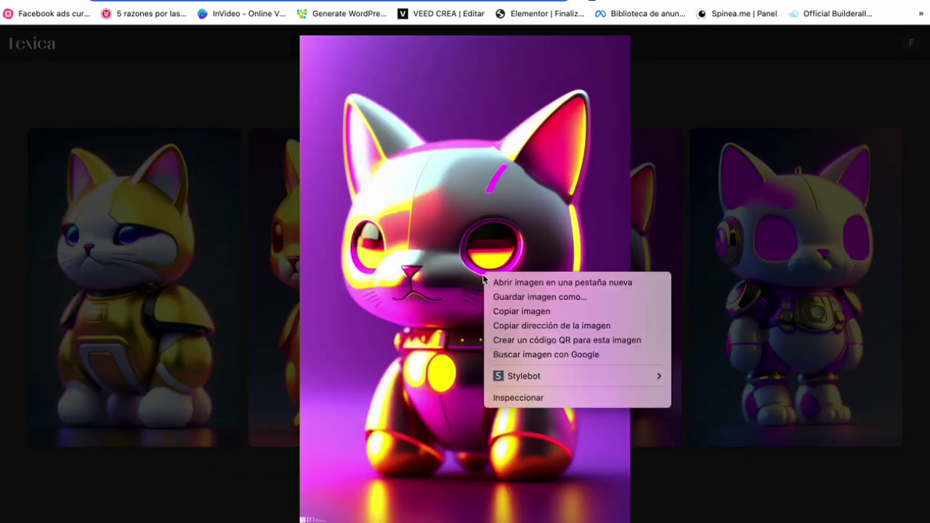
left_click(508, 298)
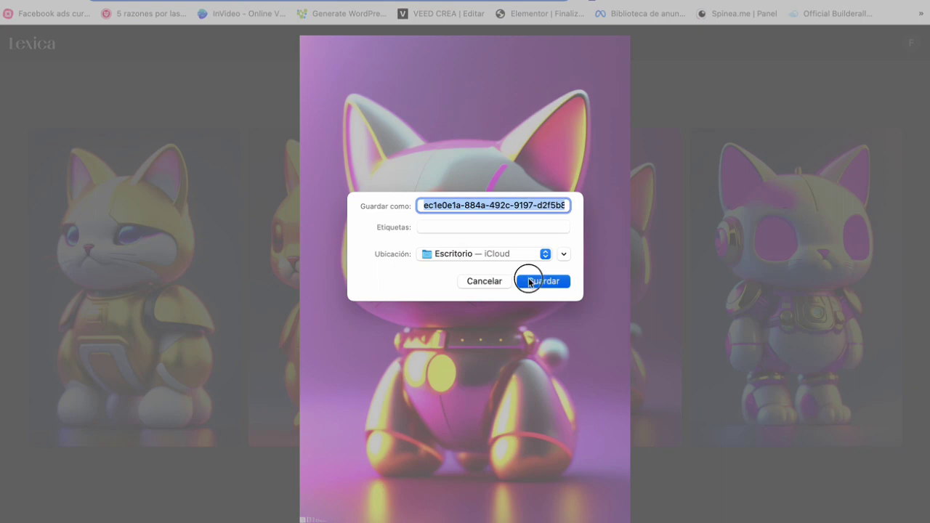
left_click(528, 282)
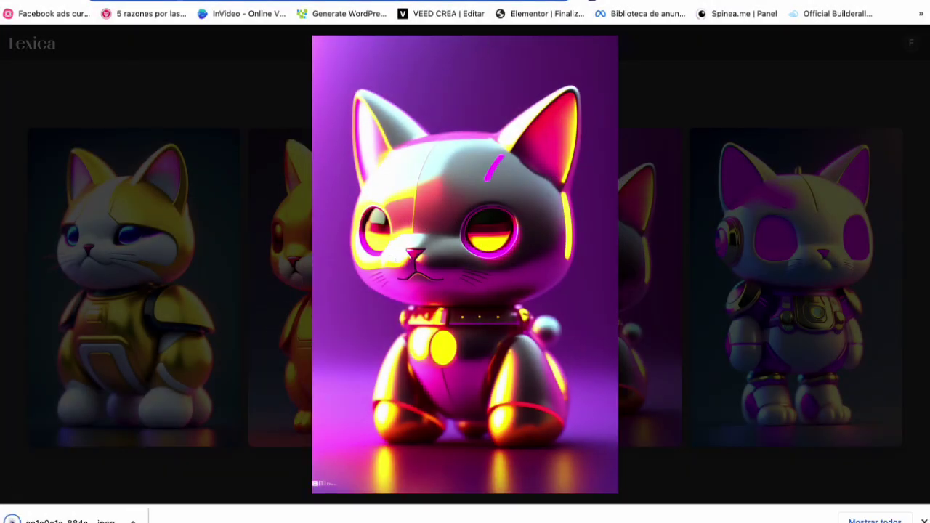
Step: Switch to Canva and create a blank Historia de Instagram design
left_click(109, 1)
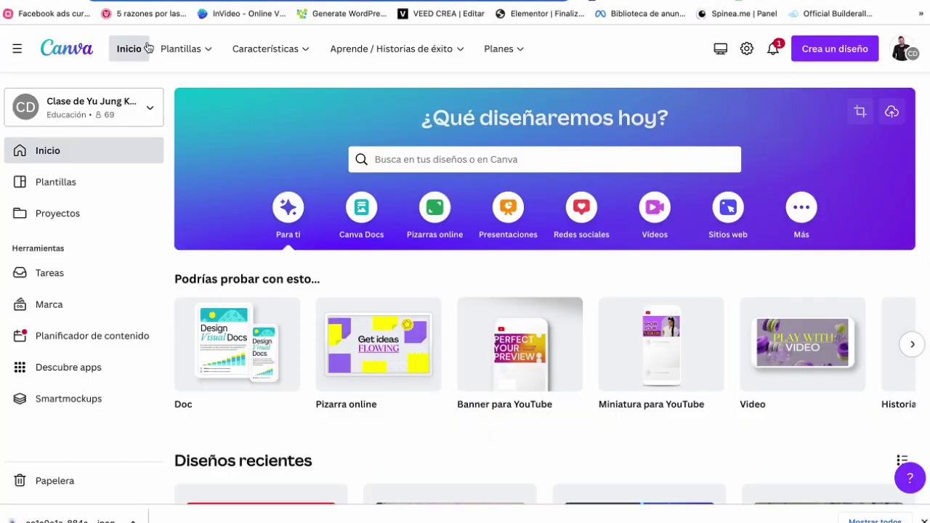
mouse_move(182, 49)
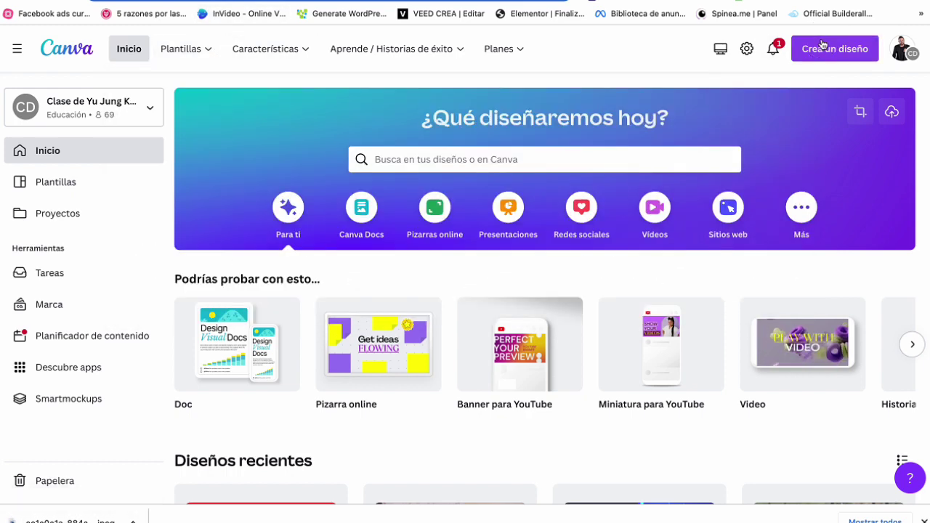
left_click(822, 47)
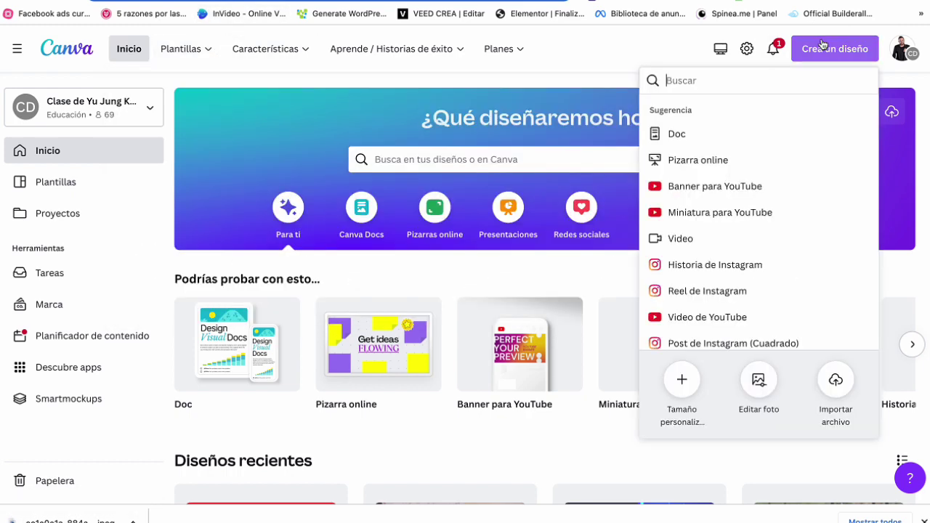
left_click(685, 266)
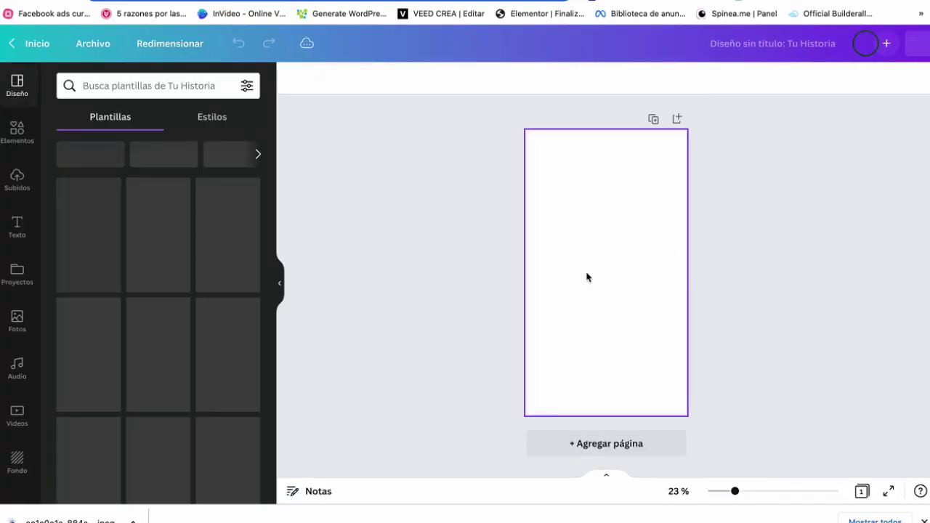
Step: Add the downloaded robot cat image to the blank page and set it as the page background
left_click_drag(116, 521, 610, 223)
right_click(609, 235)
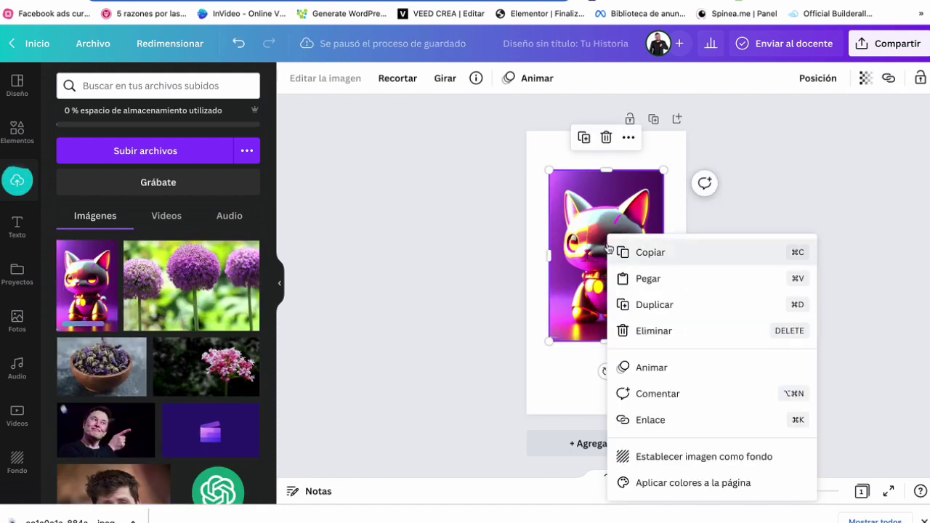
left_click(659, 458)
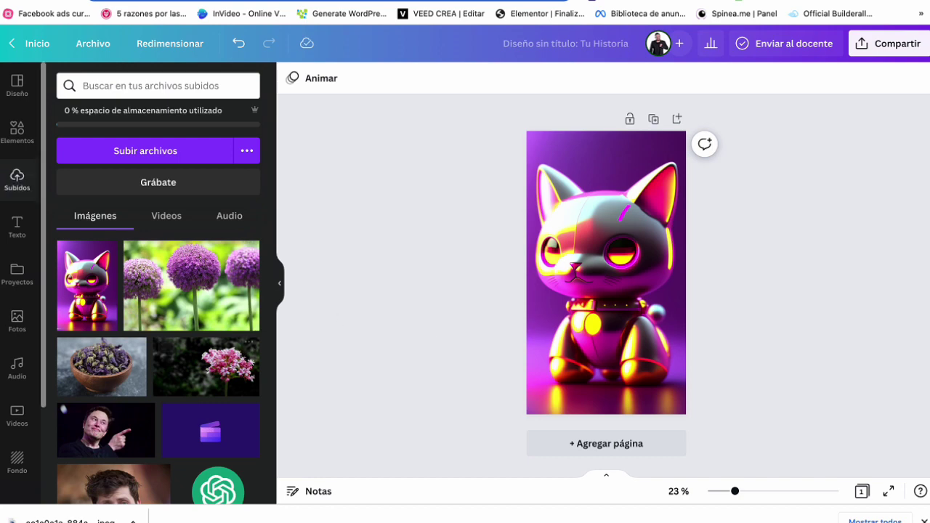
Step: Add a square shape and stretch it into a thin band across the full width of the page's upper edge
left_click(16, 135)
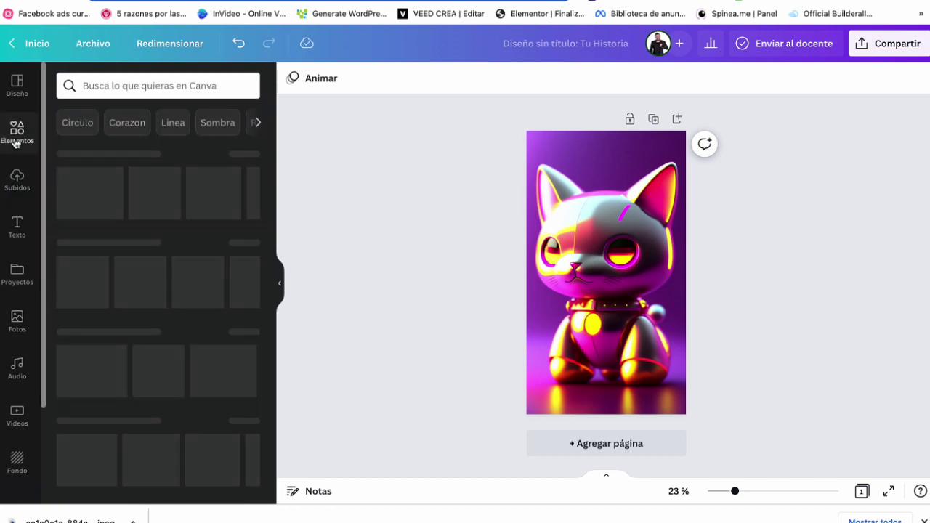
left_click(75, 284)
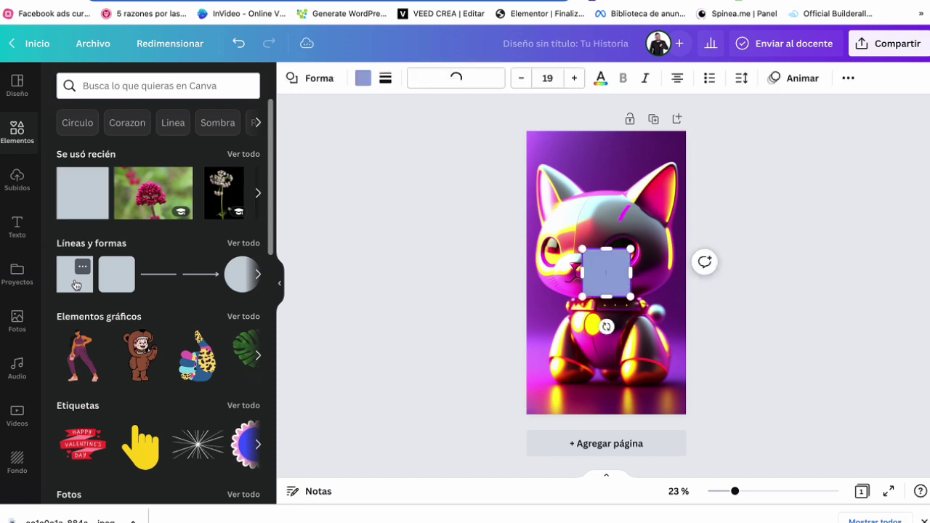
left_click(455, 303)
left_click_drag(602, 278, 686, 164)
left_click_drag(606, 177, 606, 153)
Step: Set the band's text colour and its fill to the yellow from the photo's palette
left_click(617, 78)
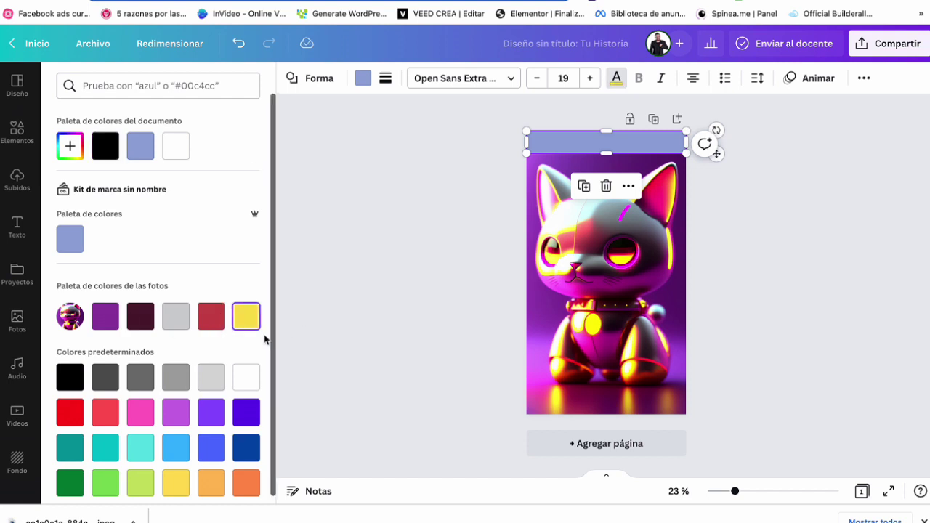
left_click(364, 78)
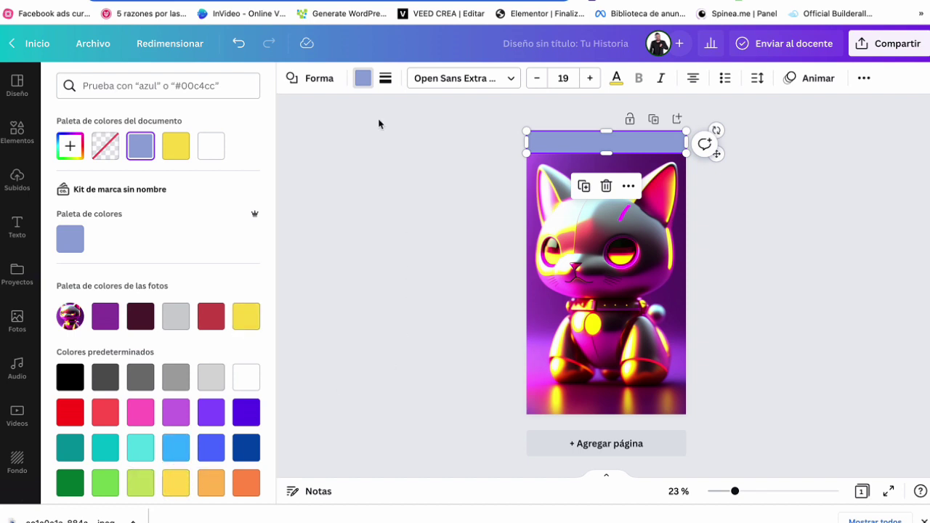
left_click(364, 79)
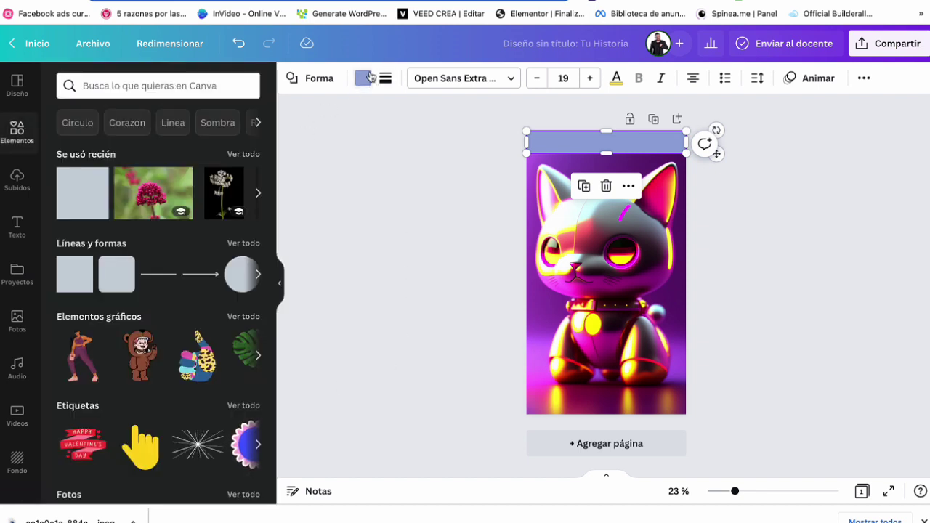
left_click(367, 78)
left_click(175, 158)
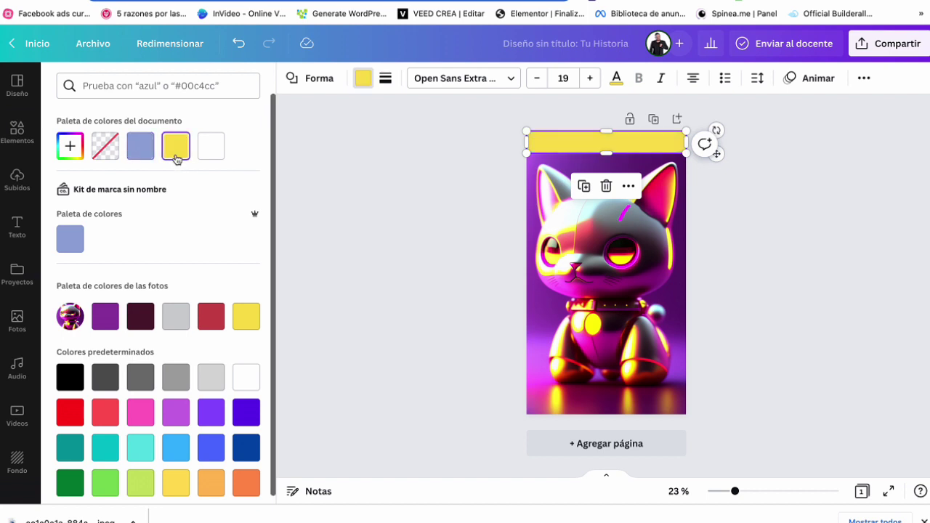
left_click(391, 245)
left_click(548, 143)
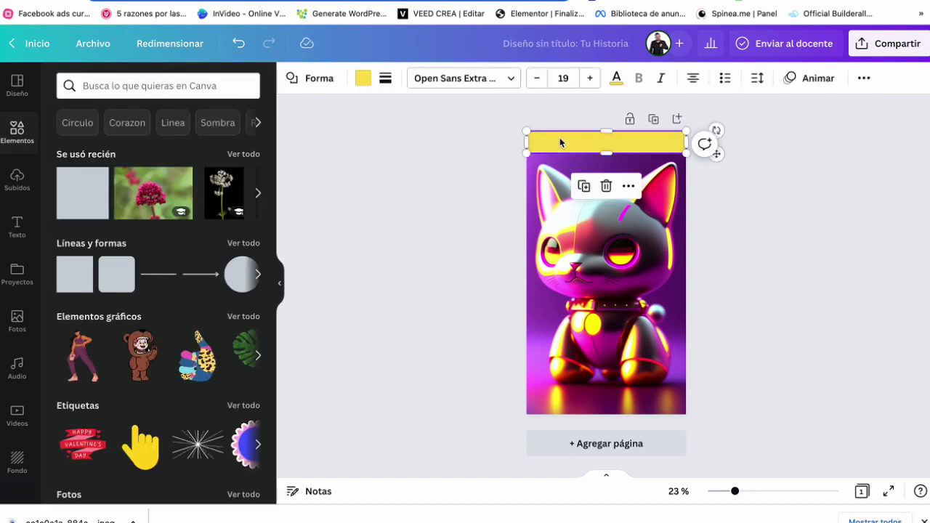
Step: Change the band's fill to the bright red from the default colours
left_click(363, 78)
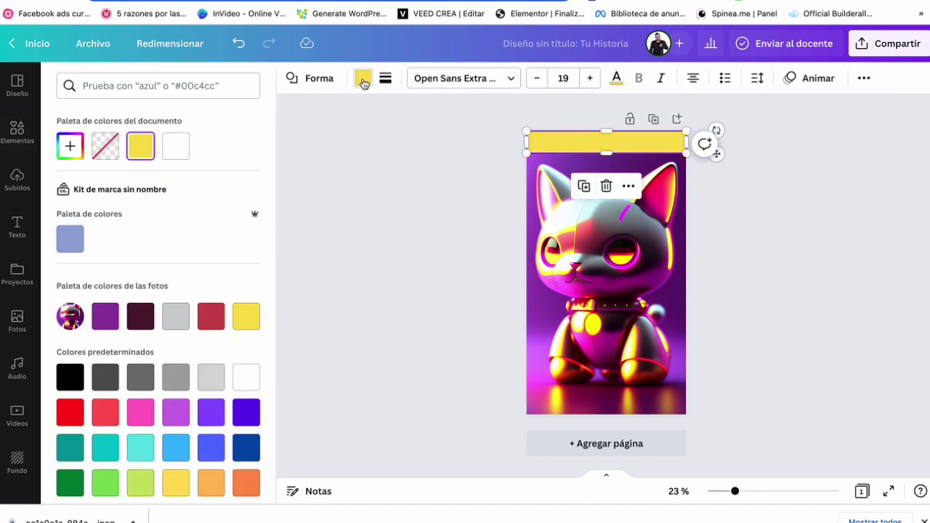
left_click(70, 148)
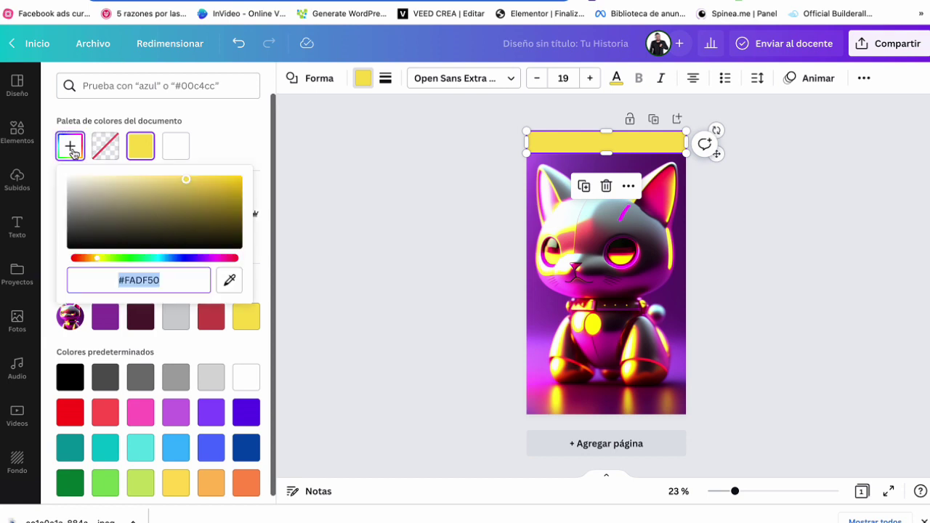
left_click(74, 421)
left_click(418, 318)
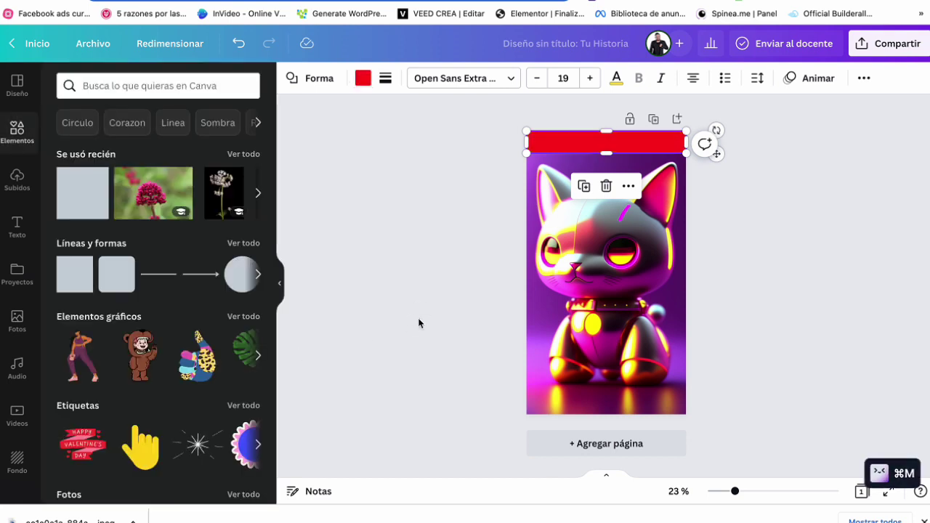
Step: Place a copy of the red band across the full width of the page's lower edge
left_click(634, 149)
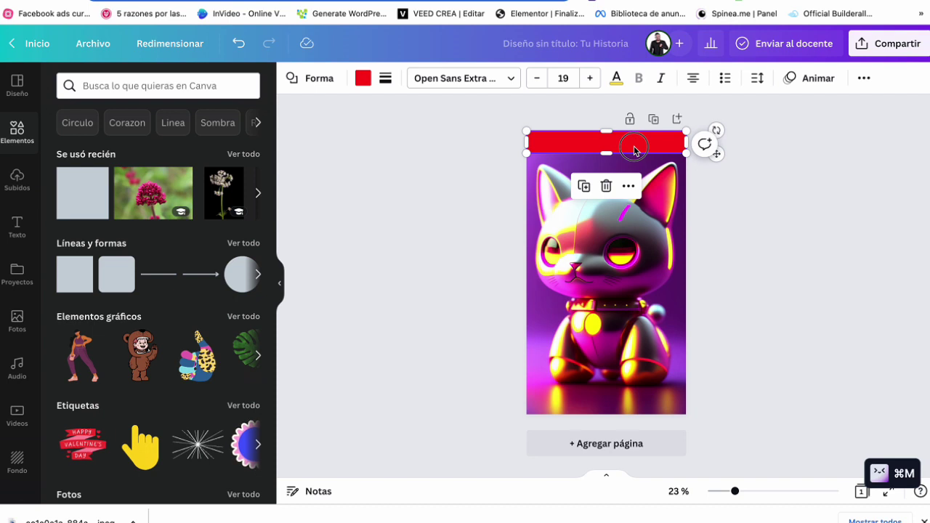
left_click_drag(634, 149, 636, 407)
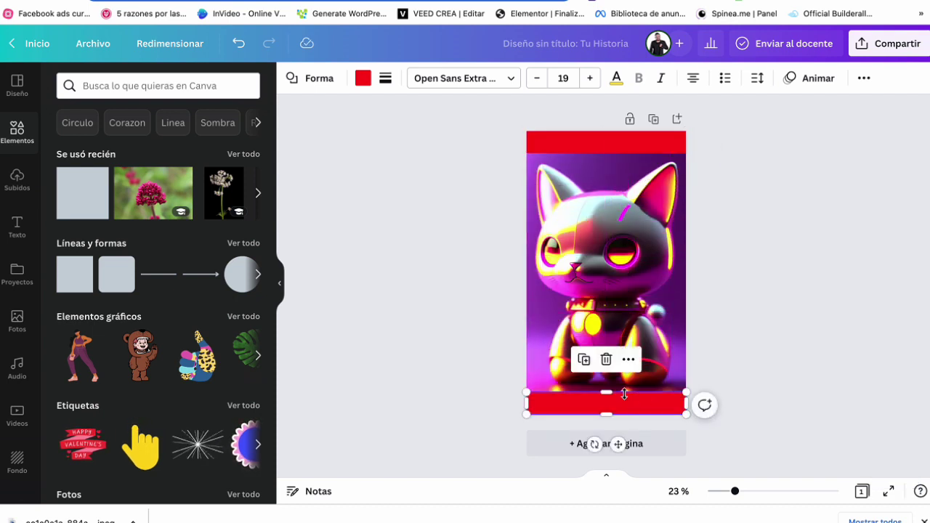
left_click(444, 352)
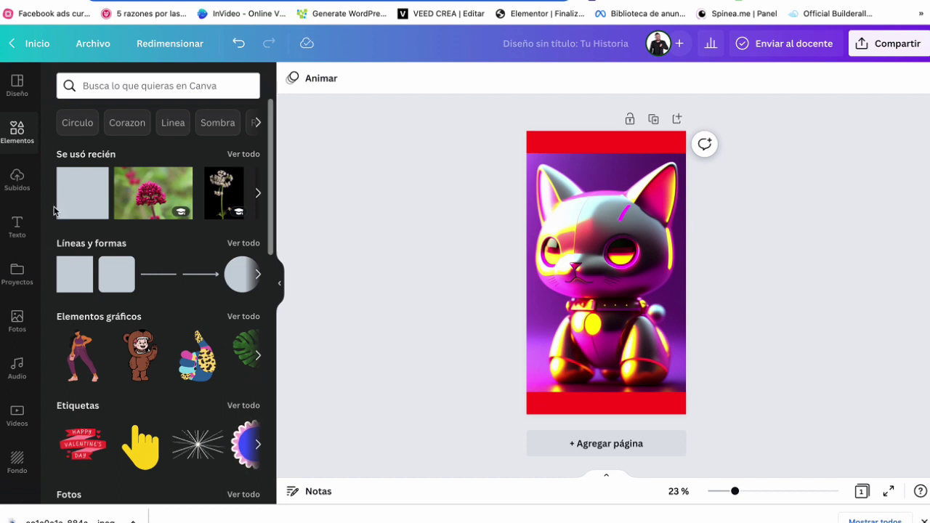
Step: Add a title text to the page and replace its placeholder with HOLA
left_click(17, 227)
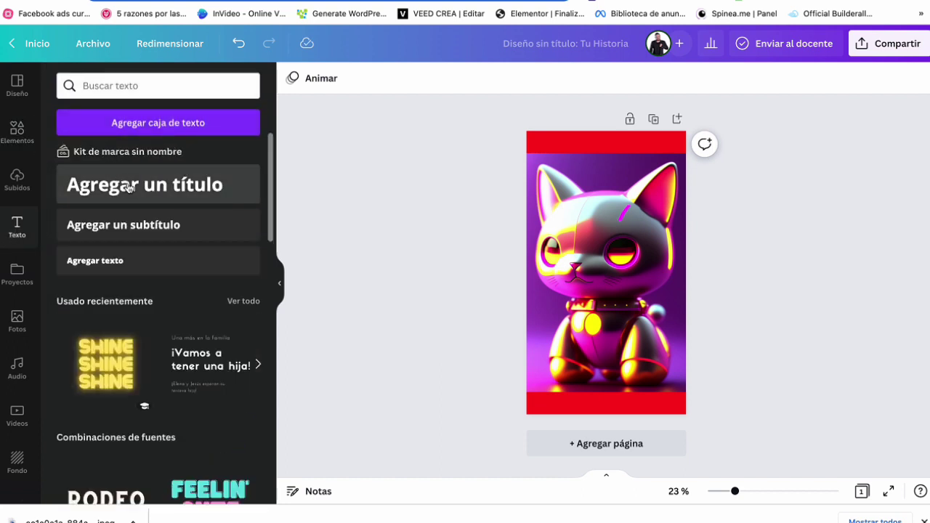
left_click(142, 188)
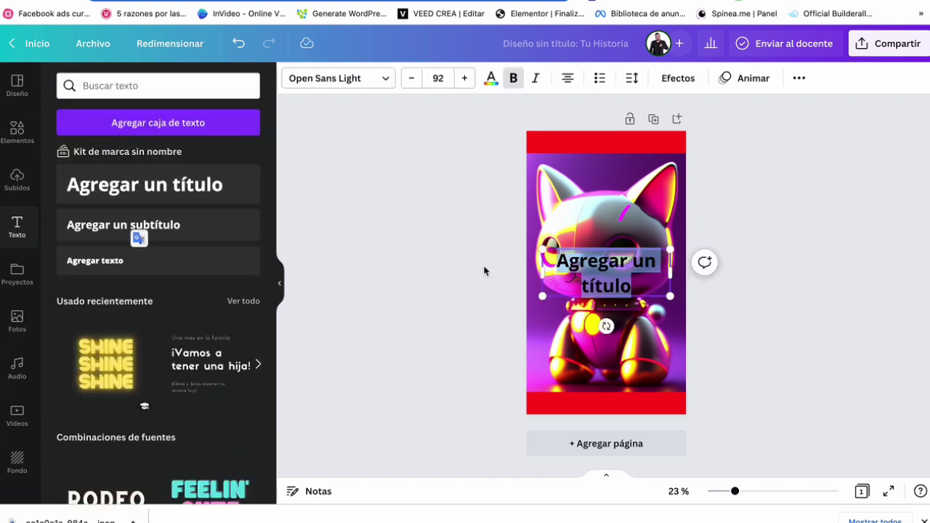
key("BackSpace")
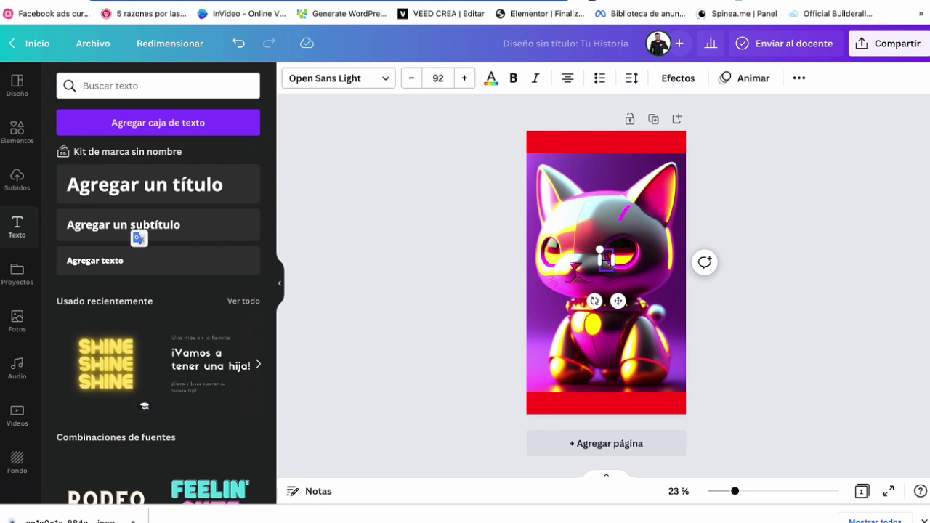
left_click(601, 256)
type("H")
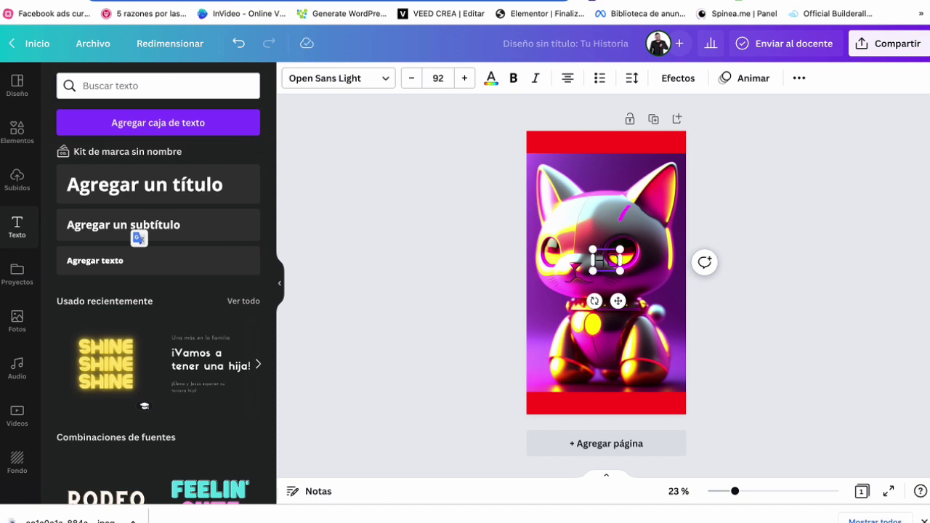
type("OLA")
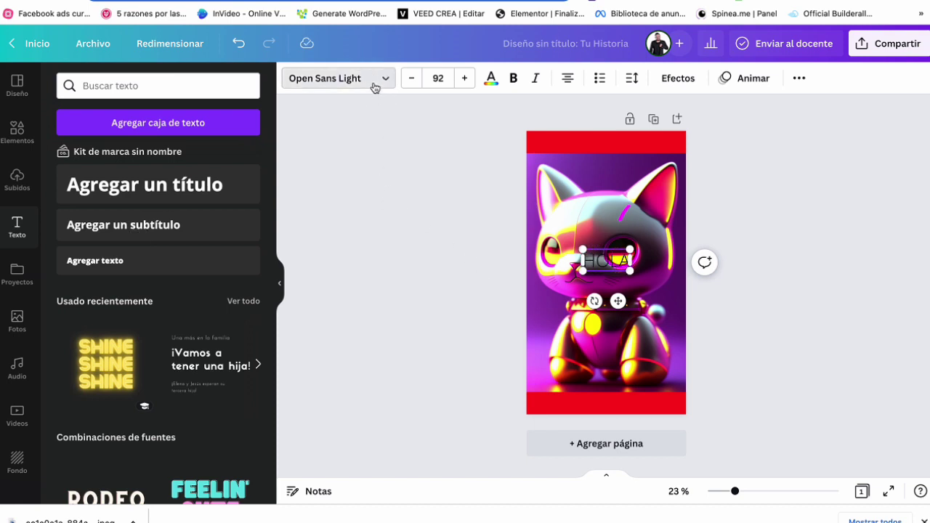
Step: Set the HOLA title's font to Anton and enlarge it to size 263 over the upper part of the cat
left_click(380, 80)
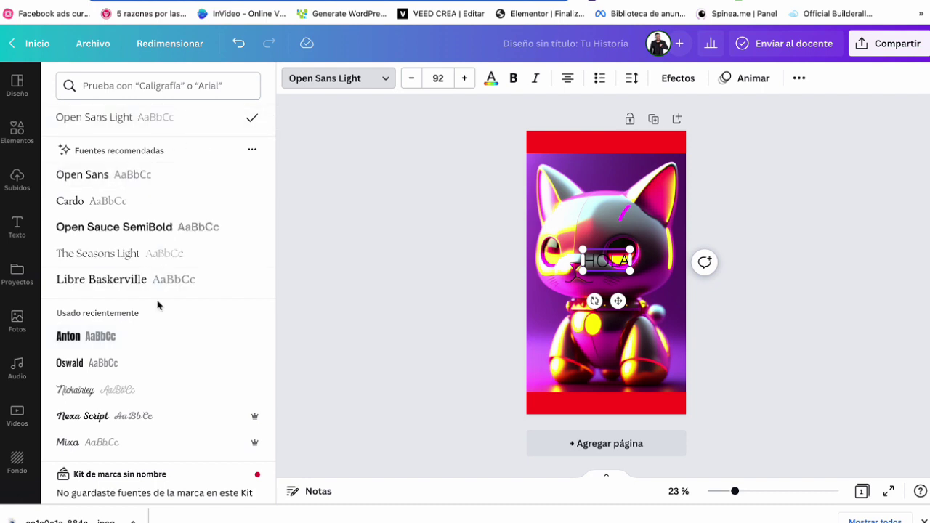
left_click(143, 335)
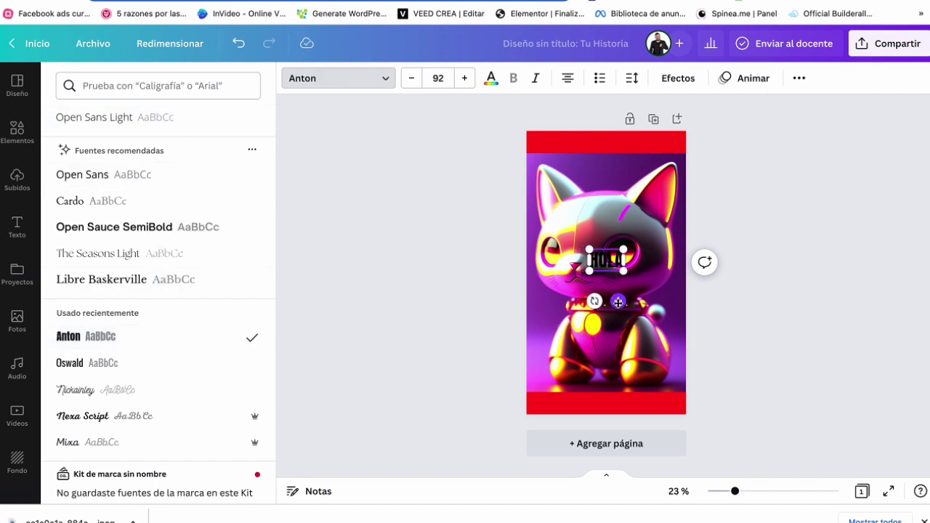
left_click_drag(618, 301, 618, 230)
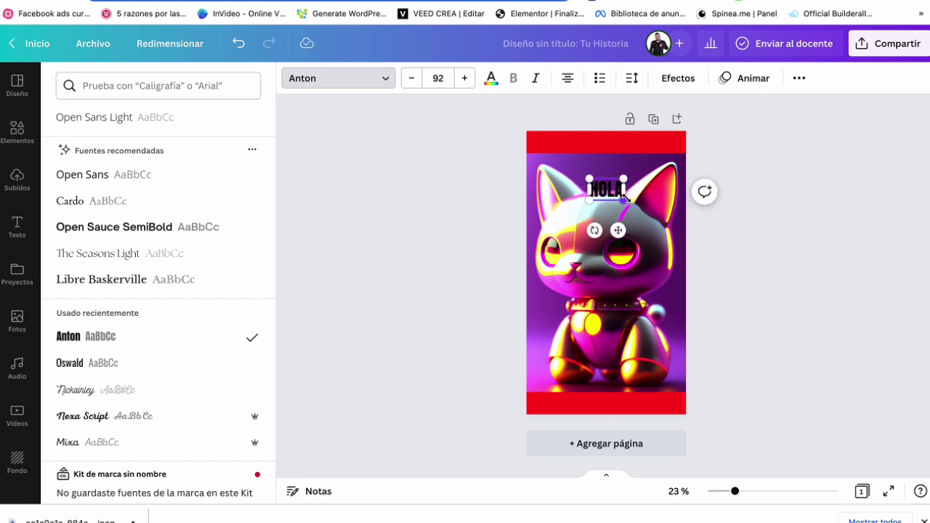
left_click_drag(625, 197, 686, 241)
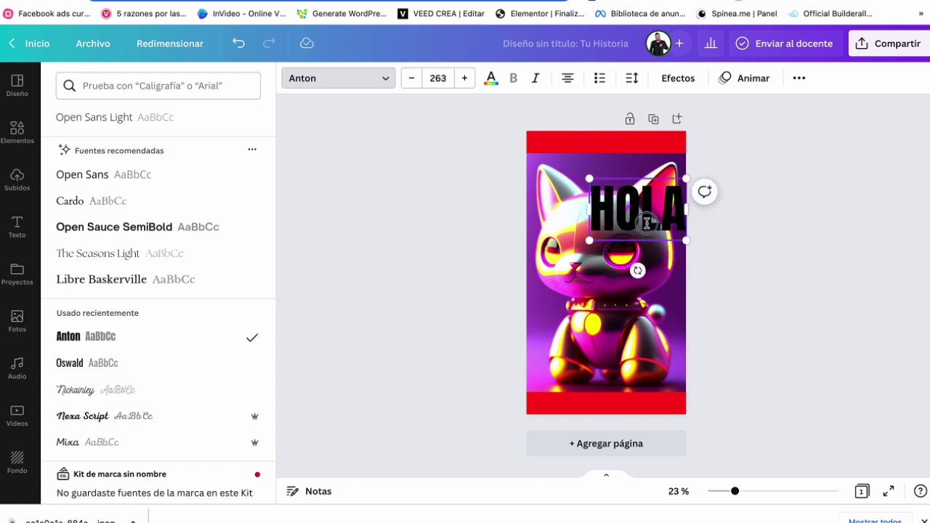
key("Escape")
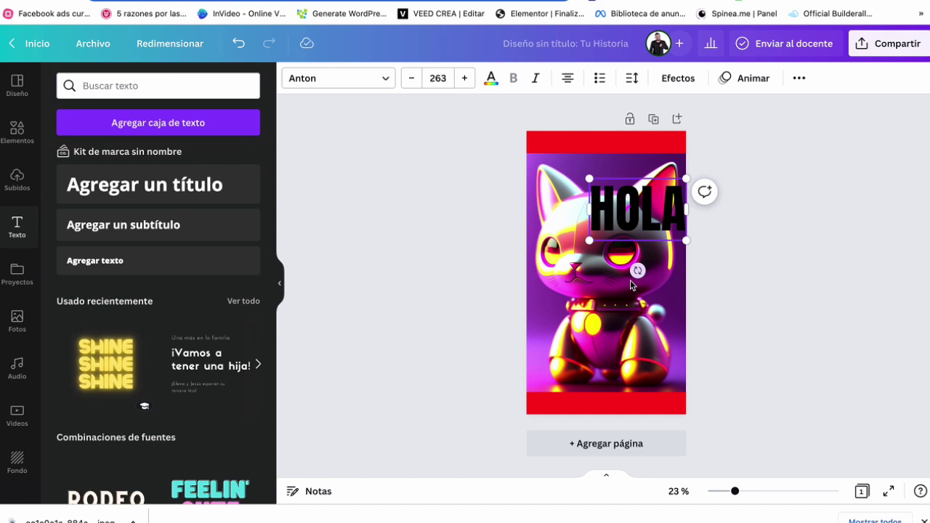
Step: Tilt the HOLA title slightly counterclockwise and place it over the cat's lower body
left_click(444, 281)
left_click_drag(648, 212, 607, 195)
left_click_drag(596, 251, 609, 255)
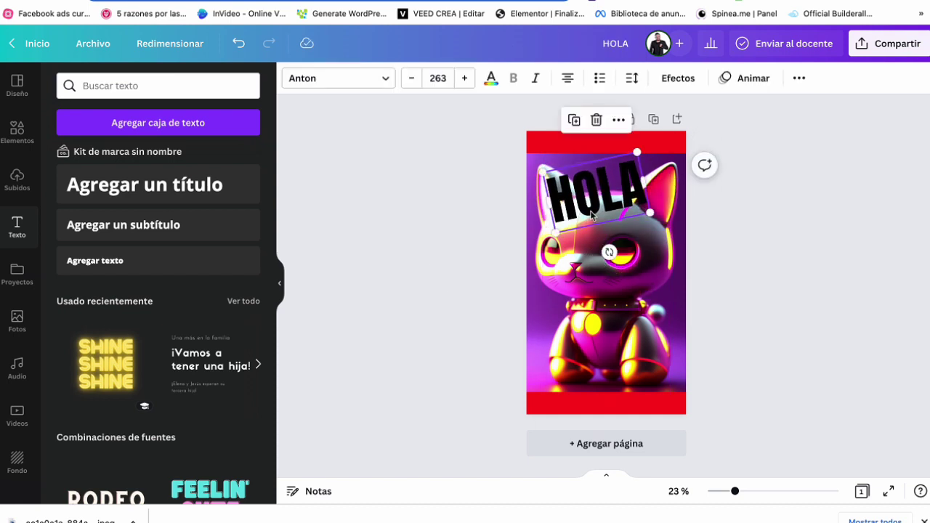
left_click_drag(591, 215, 597, 364)
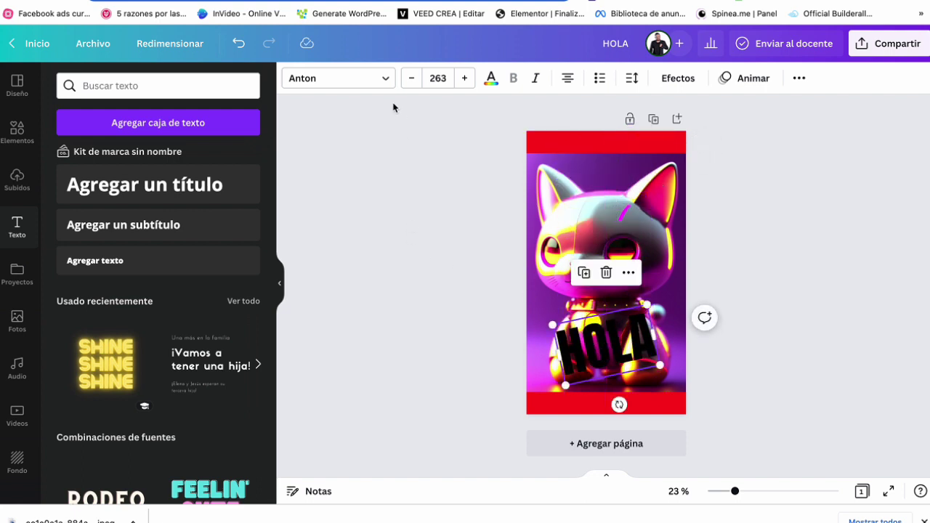
Step: Change the HOLA title's text colour to white from the document palette
left_click(490, 79)
left_click(211, 146)
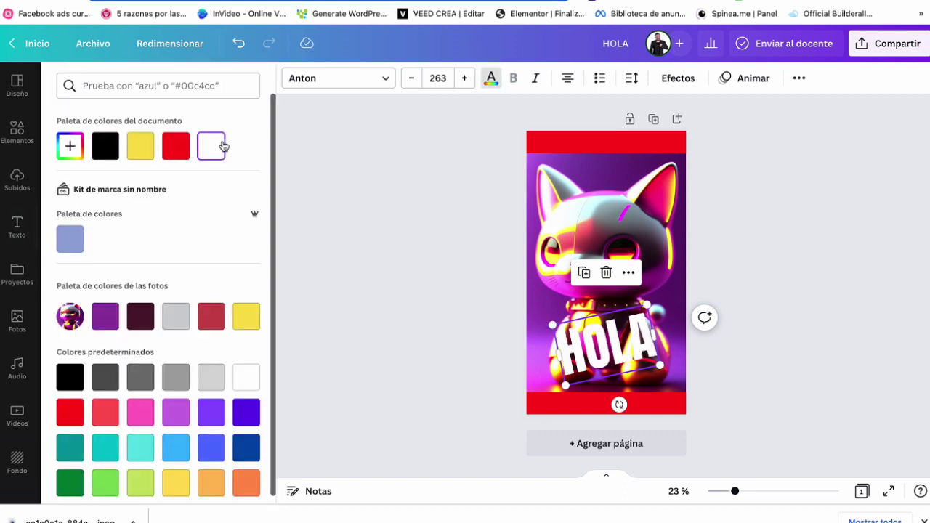
left_click(478, 160)
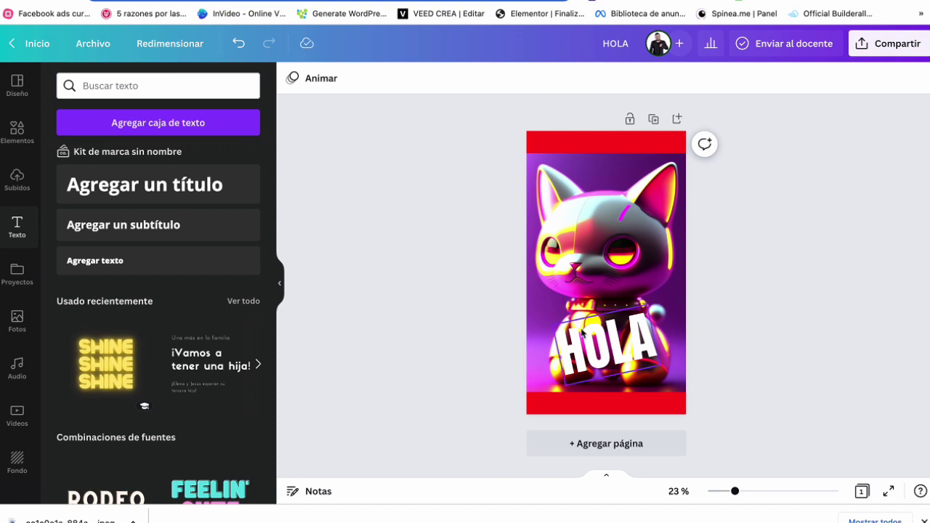
Step: Apply the Flotante text effect to the HOLA title and increase its strength
left_click(603, 345)
left_click(678, 78)
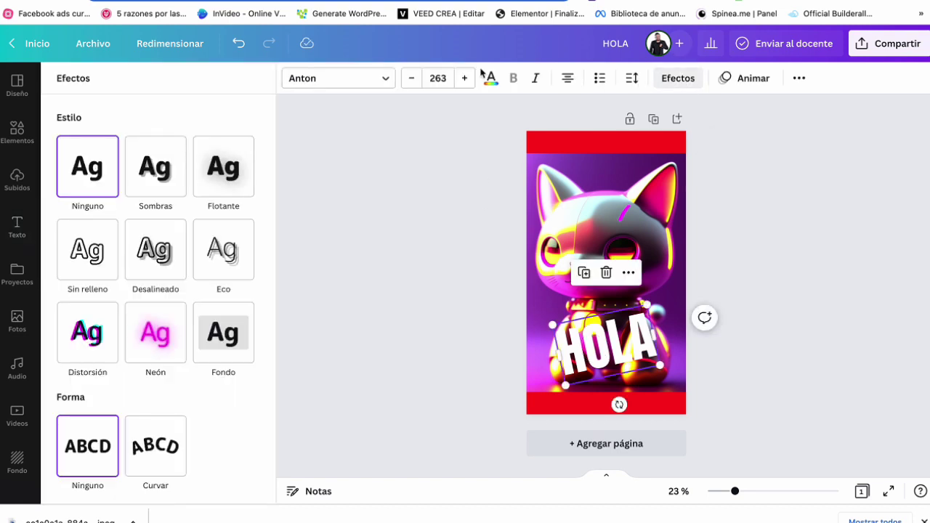
left_click(218, 169)
left_click_drag(154, 247, 252, 260)
left_click(367, 270)
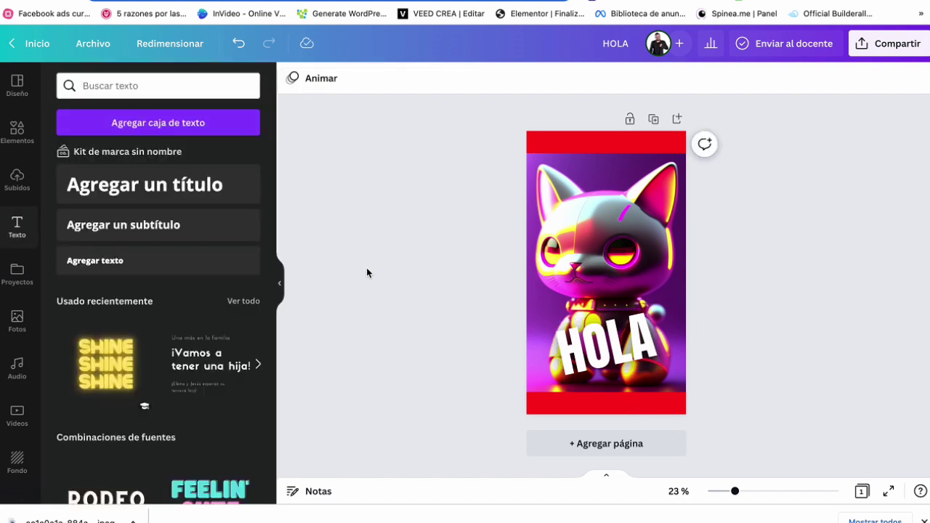
Step: Try to add an exclamation mark after HOLA in the title, and remove it again
left_click(580, 350)
left_click(480, 311)
left_click(612, 342)
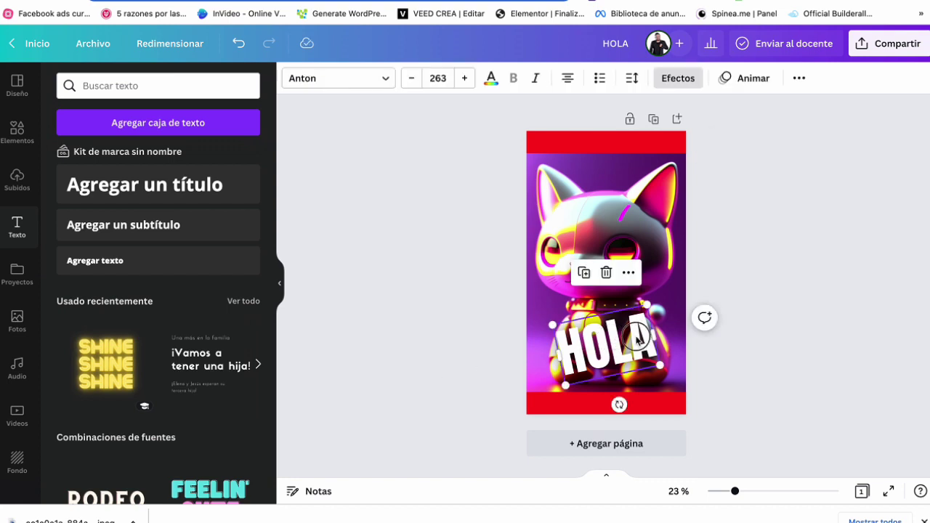
double_click(633, 338)
left_click(637, 337)
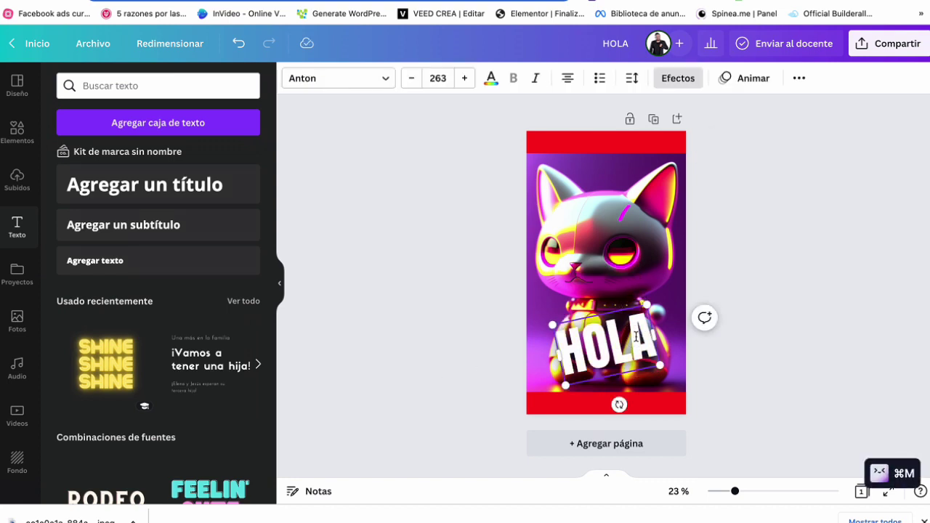
type("!")
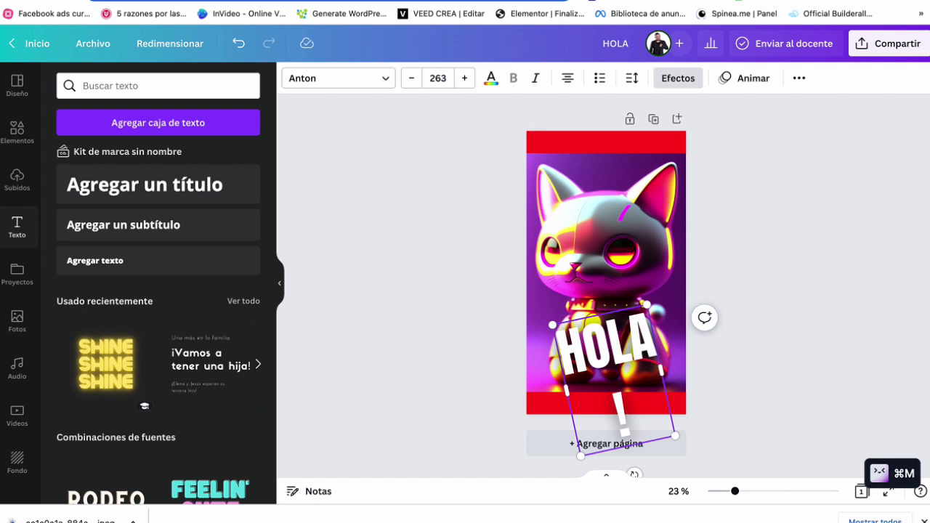
key("BackSpace")
key("BackSpace")
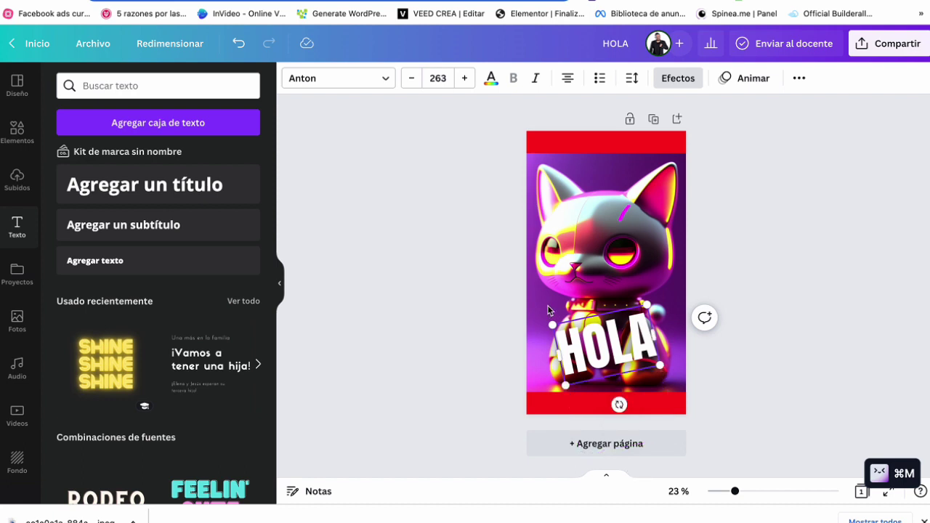
Step: Delete the HOLA title from the page
left_click(542, 363)
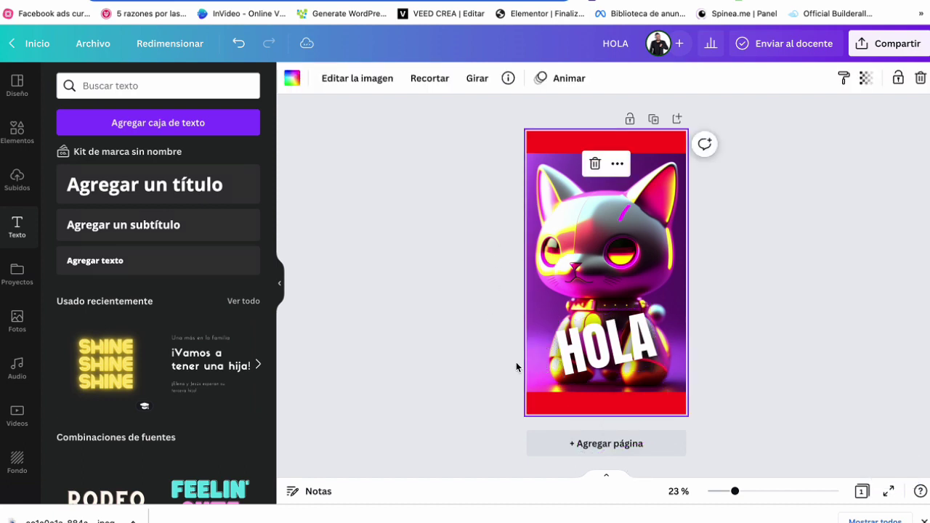
left_click(586, 359)
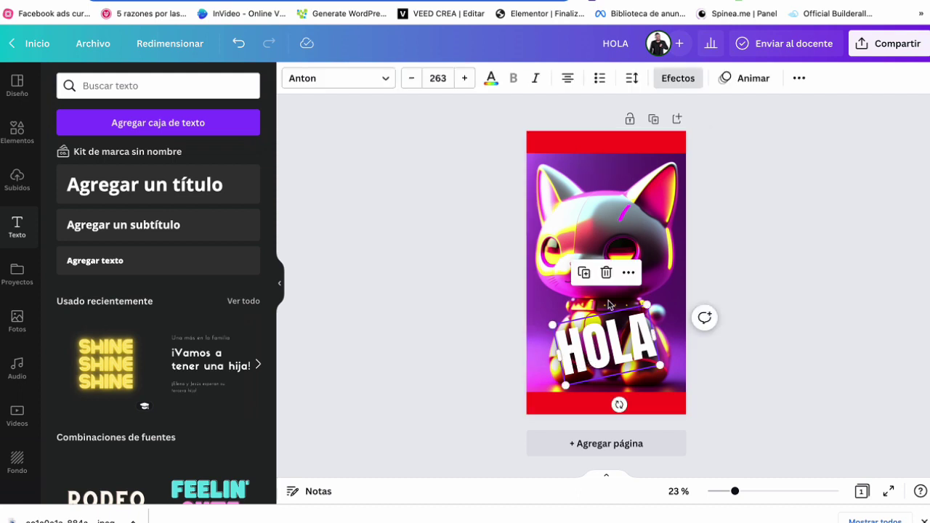
left_click(606, 273)
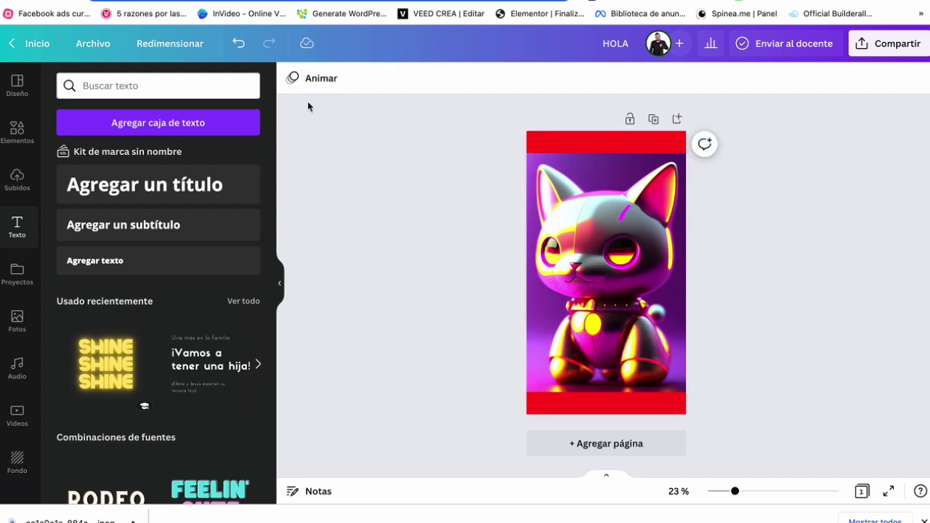
Step: Apply the Disco combination as the page animation and set the page duration to 13.5 s
left_click(309, 79)
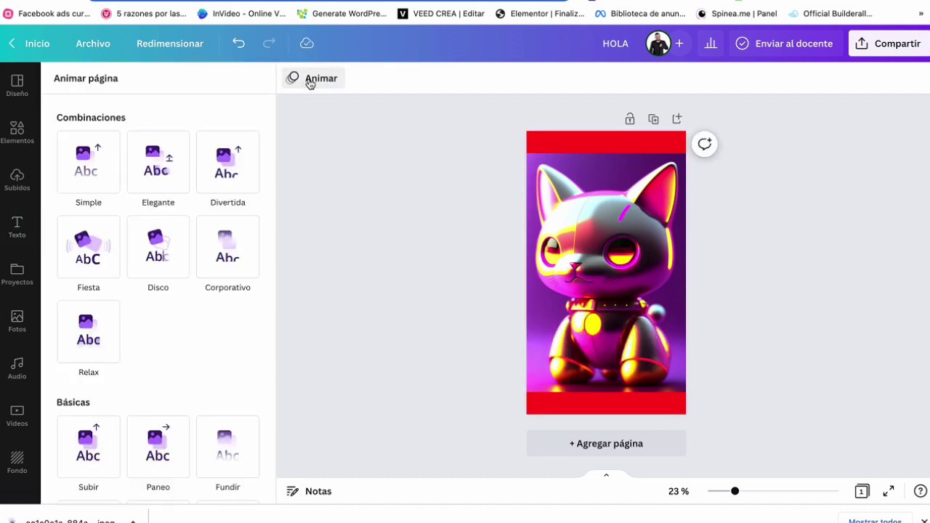
left_click(98, 178)
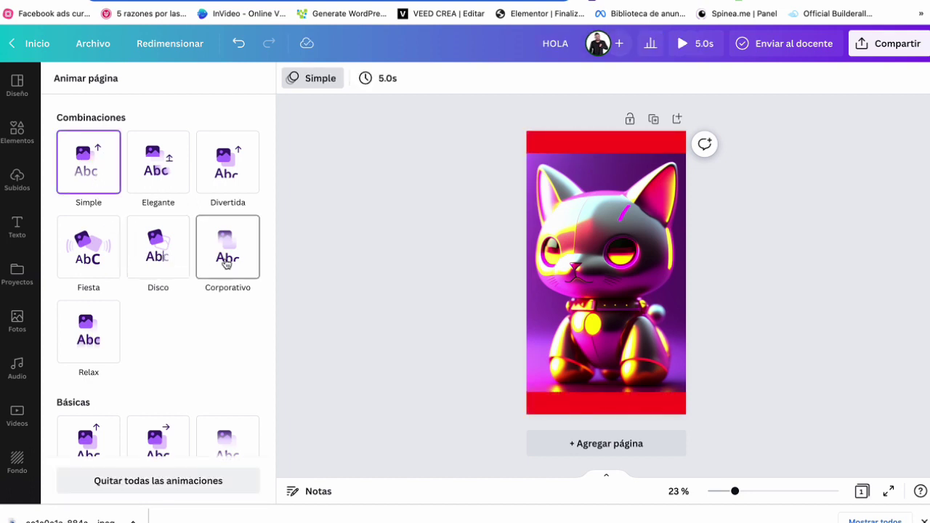
scroll(174, 303, "down", 3)
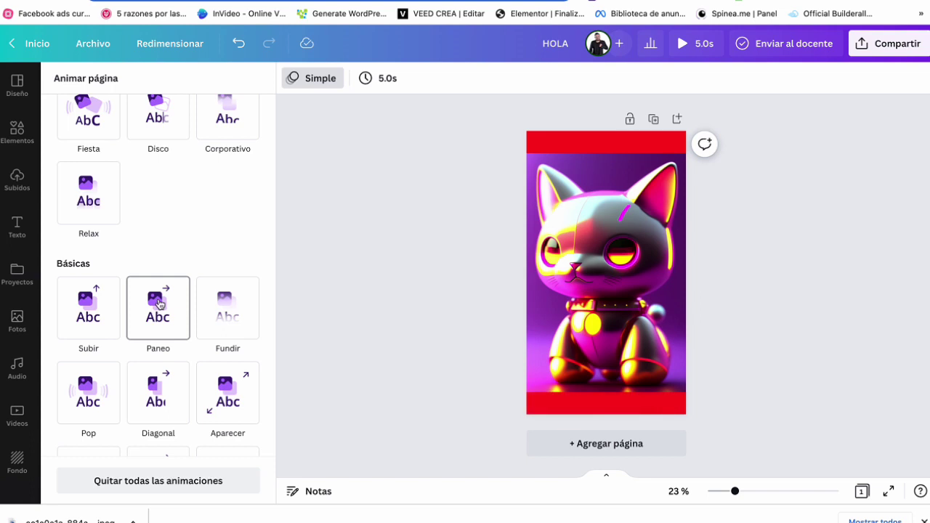
left_click(158, 116)
left_click(378, 80)
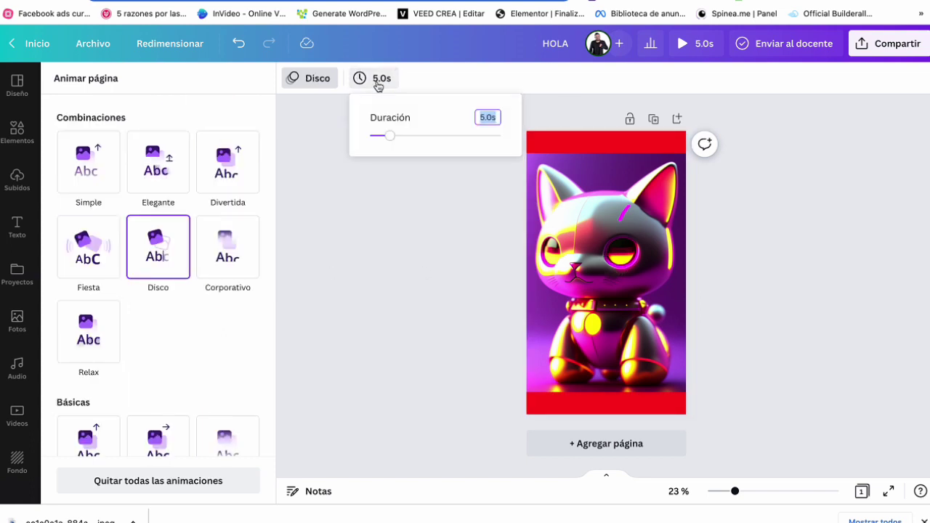
left_click_drag(390, 136, 428, 135)
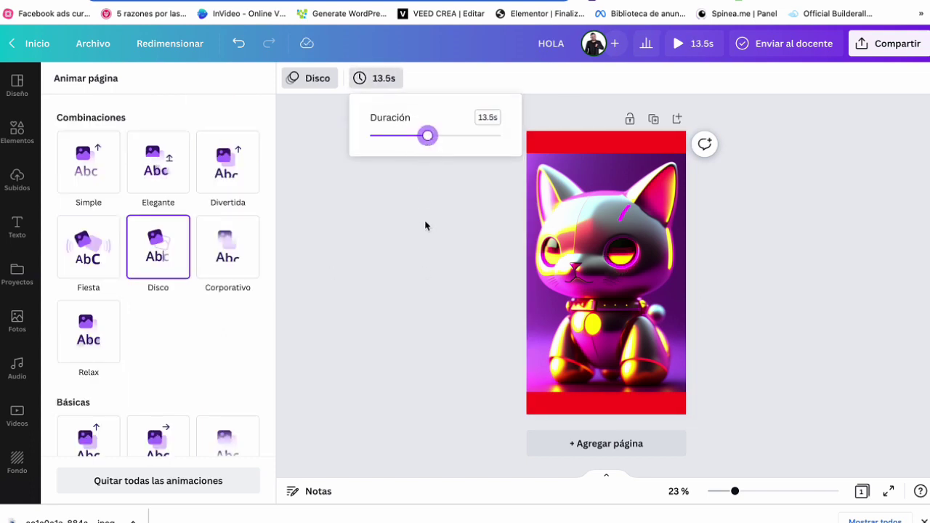
left_click(426, 226)
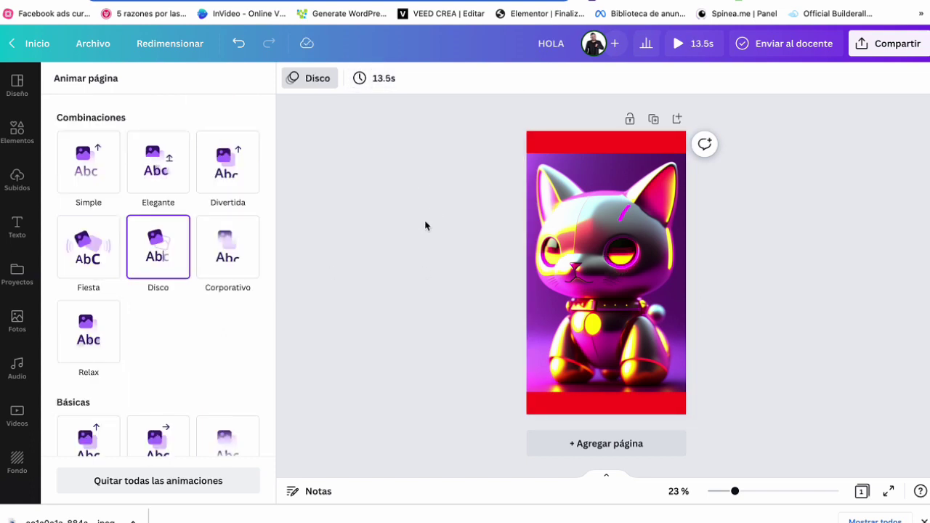
Step: Add the Ukulele Song audio track from the Feliz category to the design
left_click(17, 367)
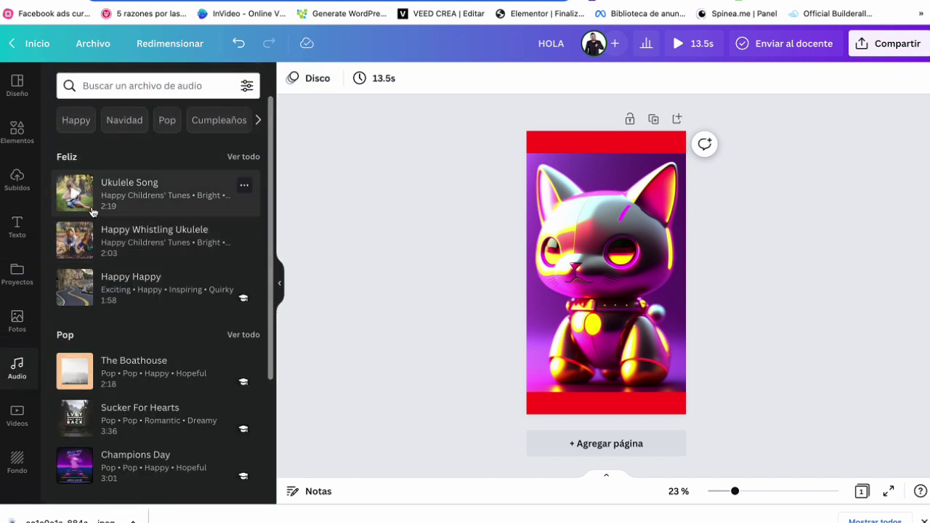
left_click(144, 197)
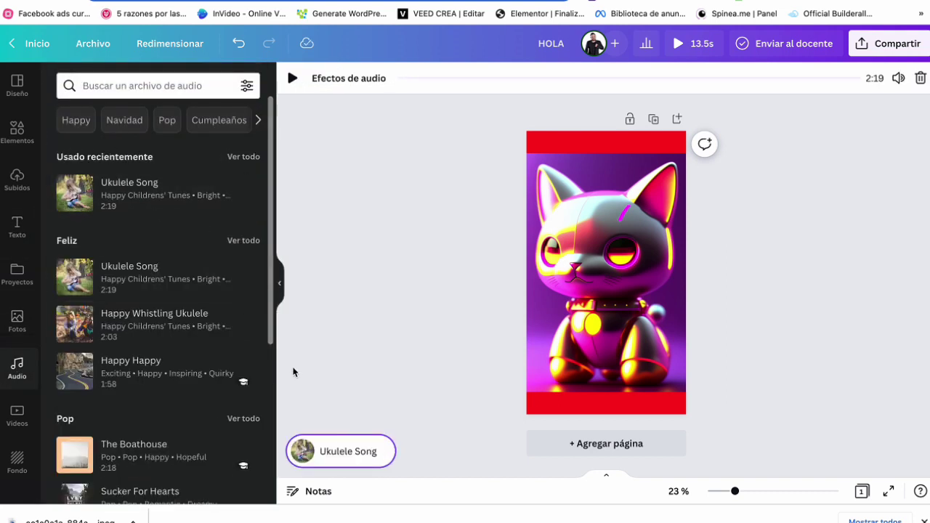
left_click(611, 167)
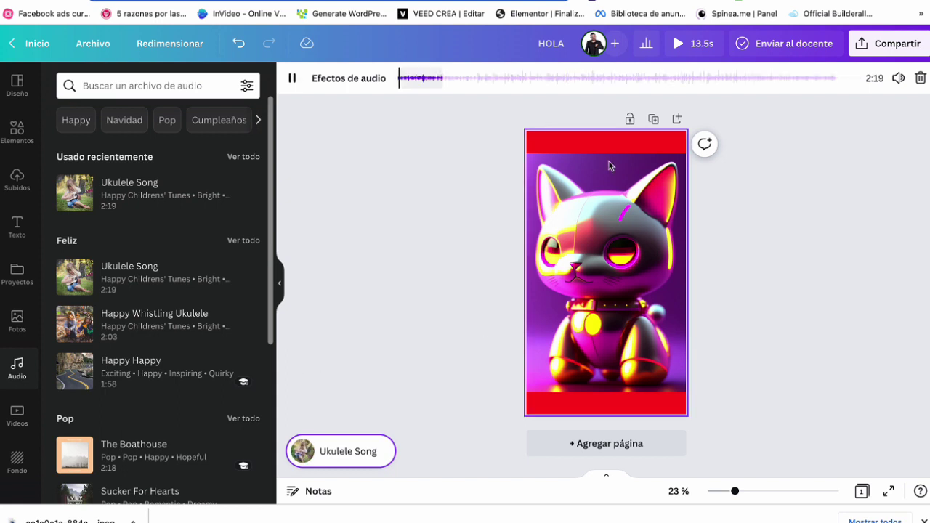
Step: Preview the animated design and delete both red bands, above and below the robot cat image
left_click(673, 44)
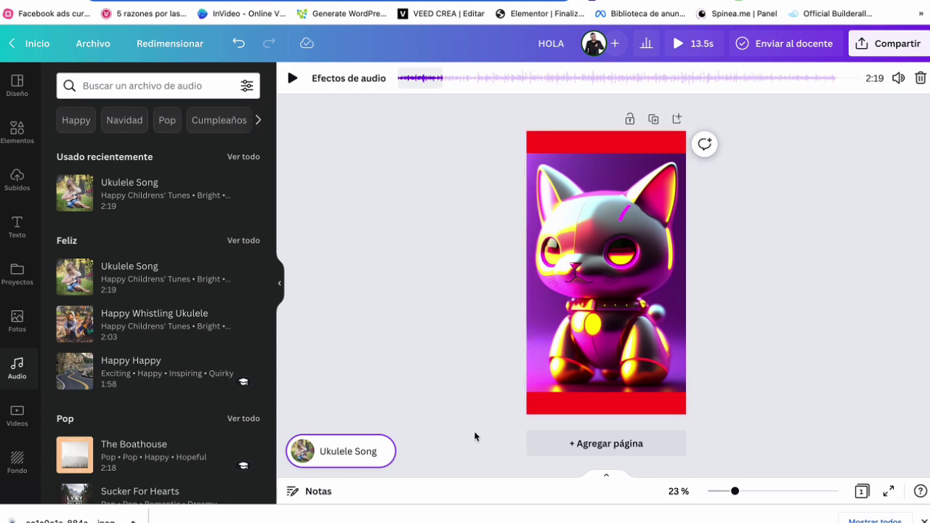
left_click(577, 145)
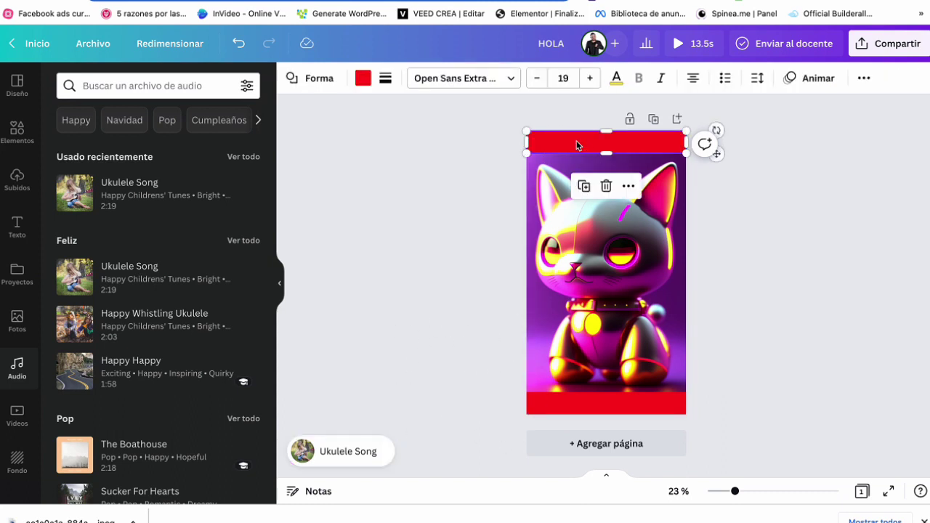
left_click(607, 186)
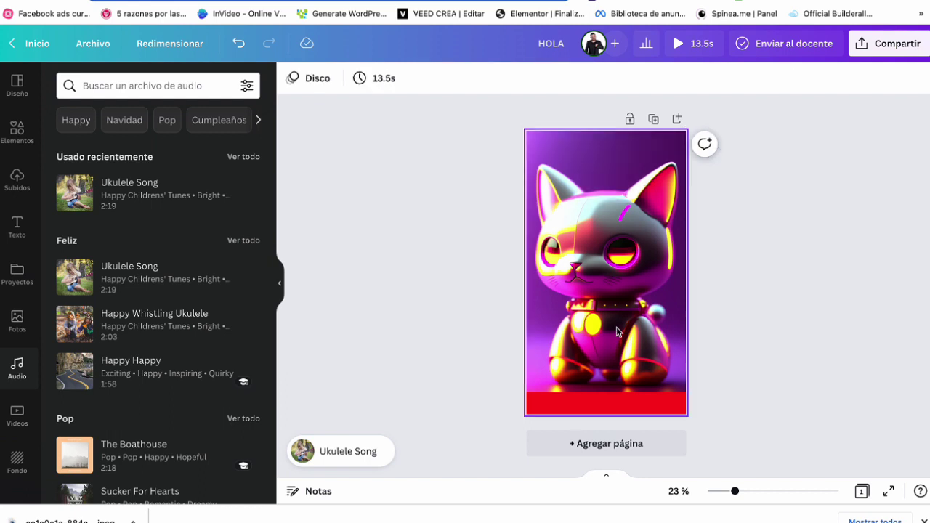
left_click(629, 393)
left_click(609, 366)
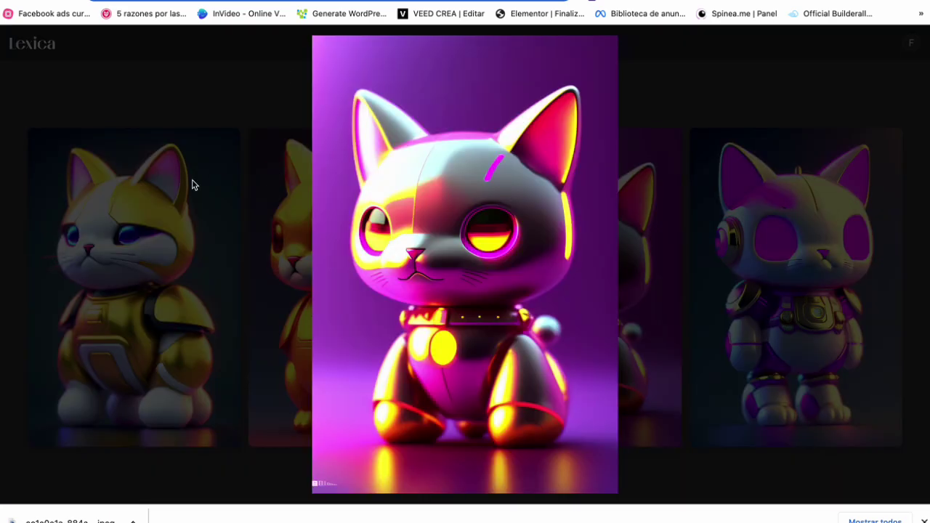
Step: In Lexica, close the enlarged purple robot cat image and return to the image prompt form
left_click(193, 185)
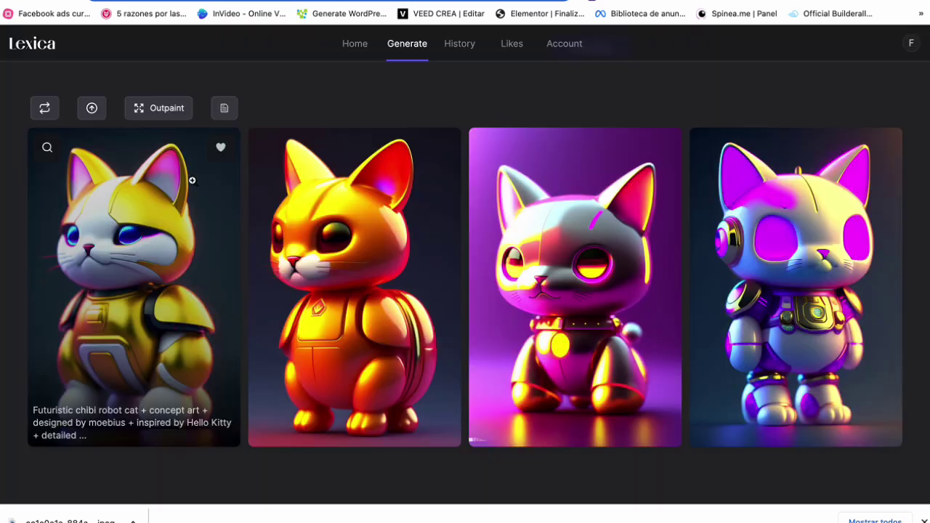
scroll(255, 174, "up", 3)
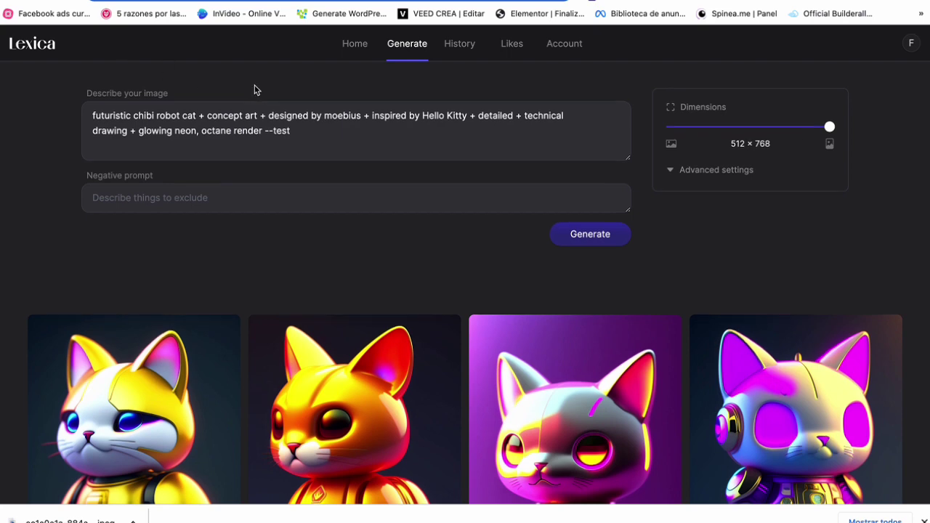